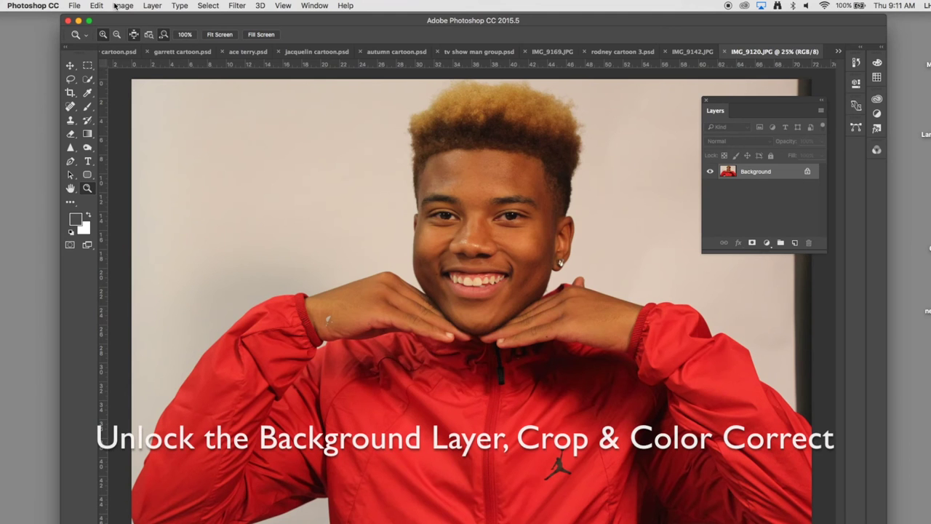
Auto Color the portrait and unlock the Background layer as Layer 0.
{"action": "left_click", "coordinate": [121, 6]}
{"action": "left_click", "coordinate": [136, 51]}
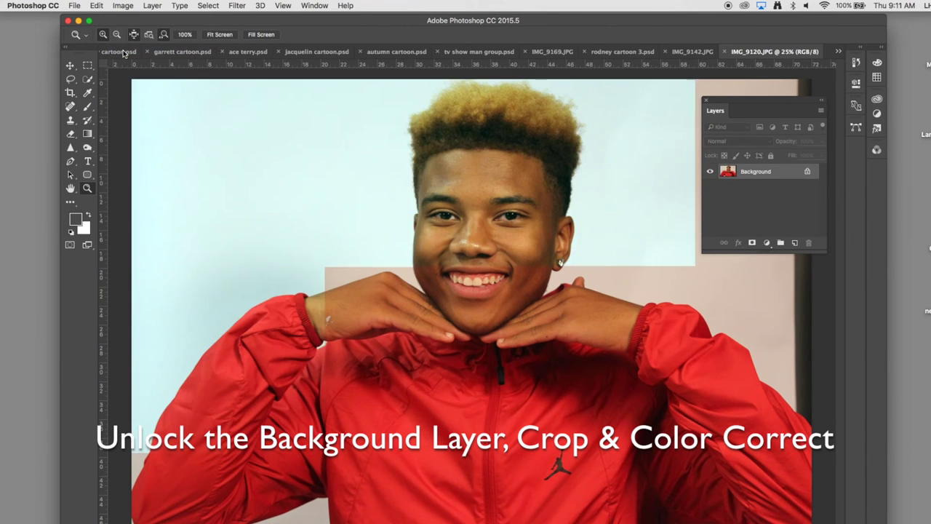
{"action": "double_click", "coordinate": [759, 175]}
{"action": "key", "text": "Return"}
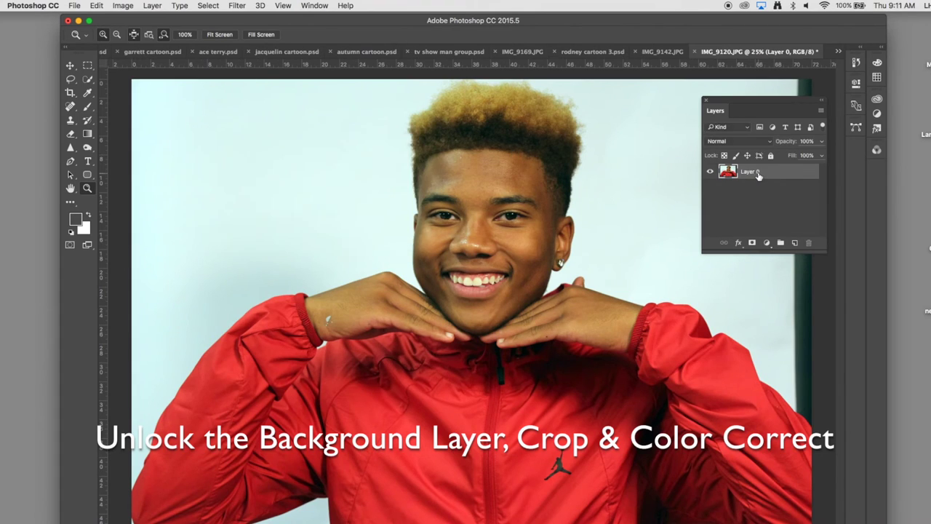
Crop the image slightly narrower on both the left and right sides.
{"action": "left_click", "coordinate": [69, 92]}
{"action": "left_click_drag", "start_coordinate": [813, 304], "coordinate": [795, 304]}
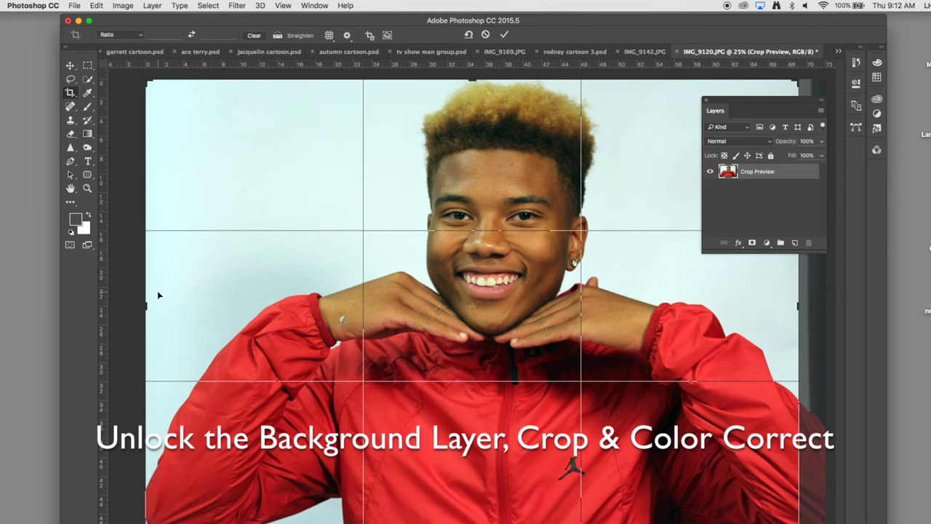
{"action": "left_click_drag", "start_coordinate": [160, 305], "coordinate": [166, 307]}
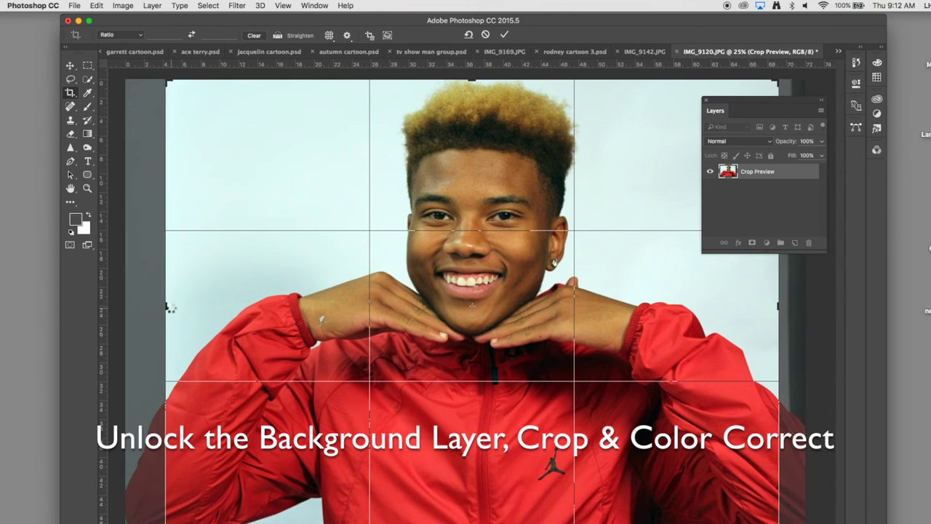
{"action": "key", "text": "Return"}
{"action": "left_click", "coordinate": [89, 79]}
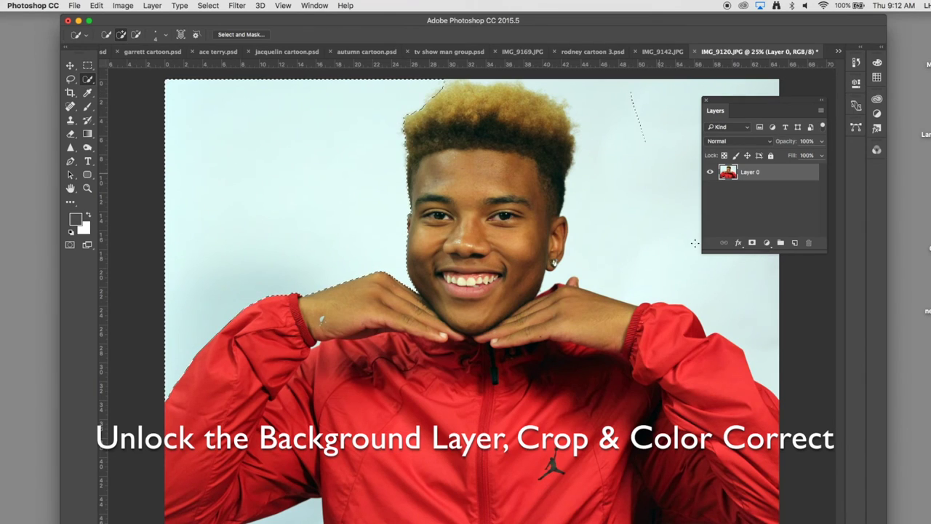
Quick-select the light backdrop, invert it, and mask the backdrop out of Layer 0.
{"action": "left_click_drag", "start_coordinate": [695, 244], "coordinate": [567, 157]}
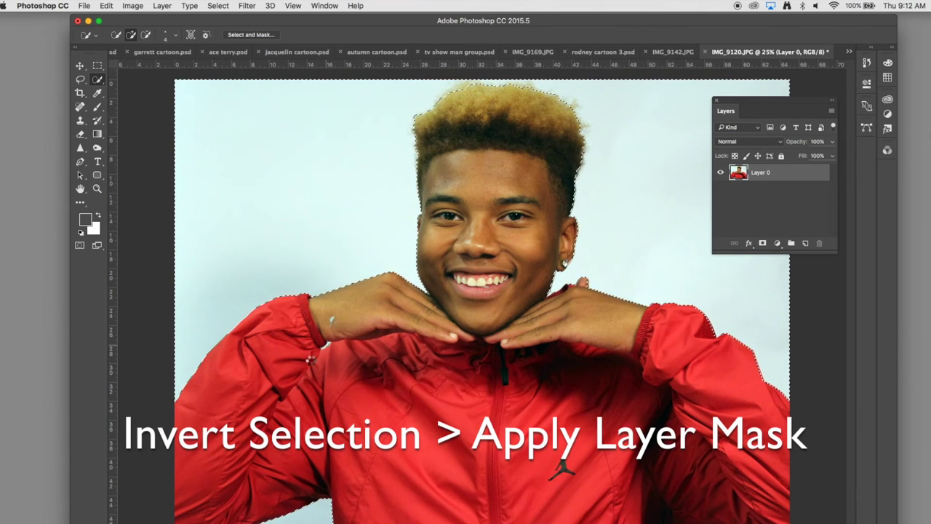
{"action": "left_click", "coordinate": [218, 6]}
{"action": "left_click", "coordinate": [221, 45]}
{"action": "left_click", "coordinate": [763, 243]}
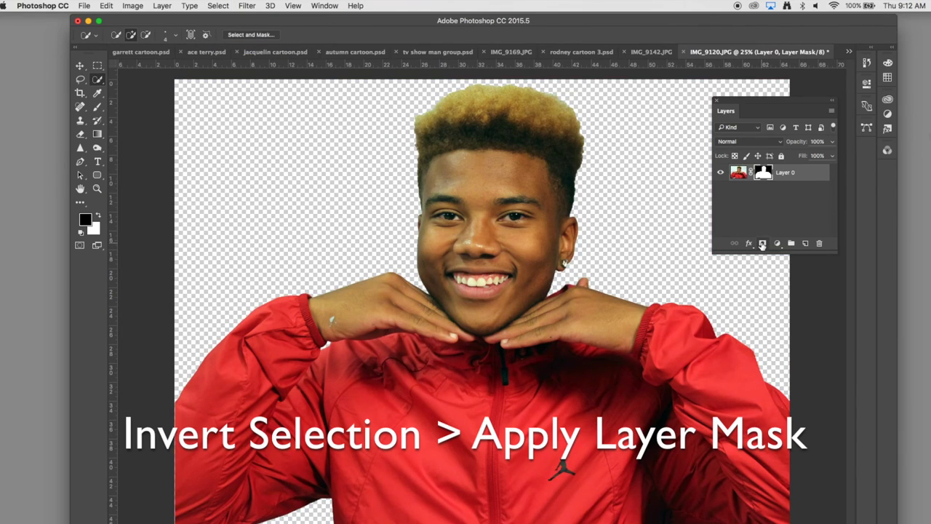
Add an empty layer named background below Layer 0, then reselect Layer 0.
{"action": "left_click", "coordinate": [805, 243]}
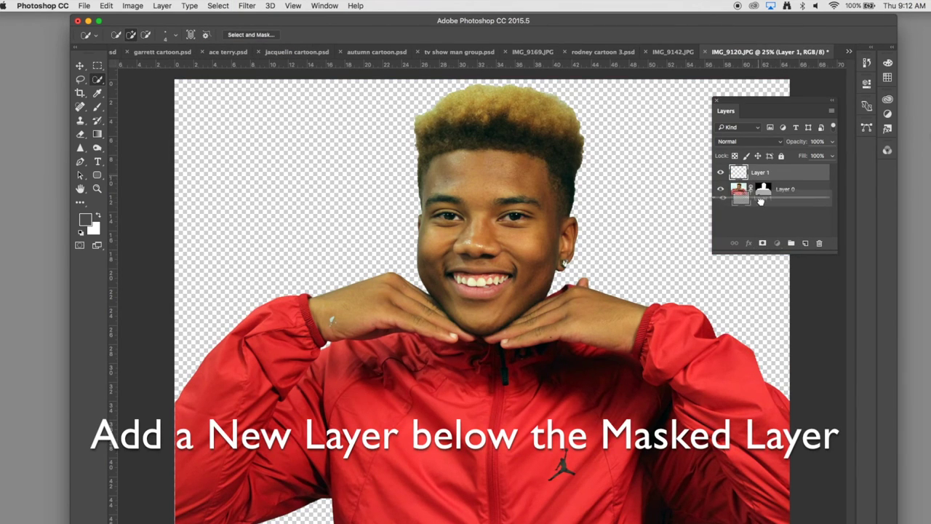
{"action": "left_click_drag", "start_coordinate": [759, 179], "coordinate": [761, 192]}
{"action": "type", "text": "background"}
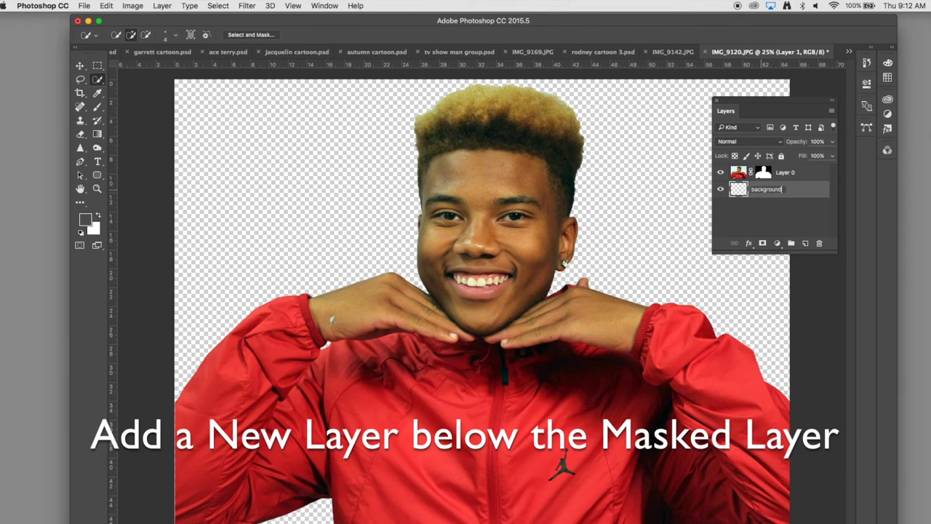
{"action": "key", "text": "Return"}
{"action": "left_click", "coordinate": [738, 173]}
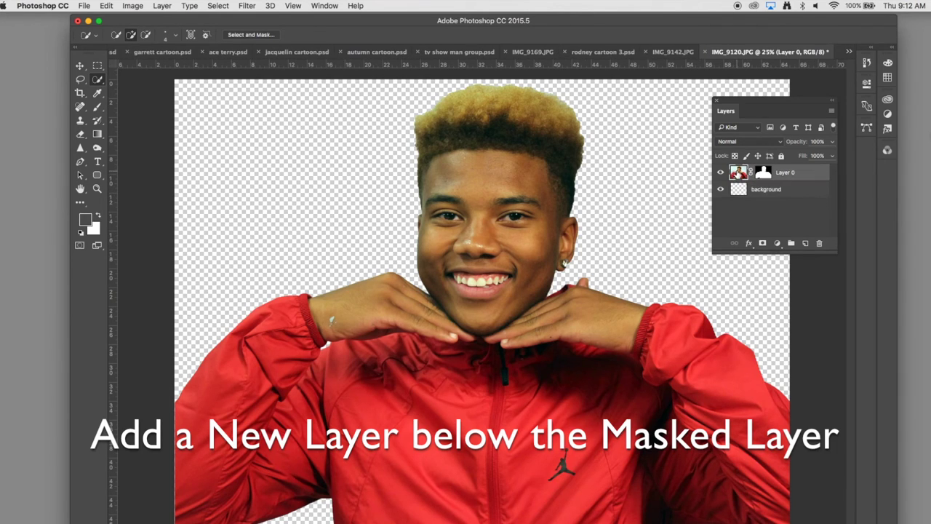
{"action": "left_click", "coordinate": [246, 5]}
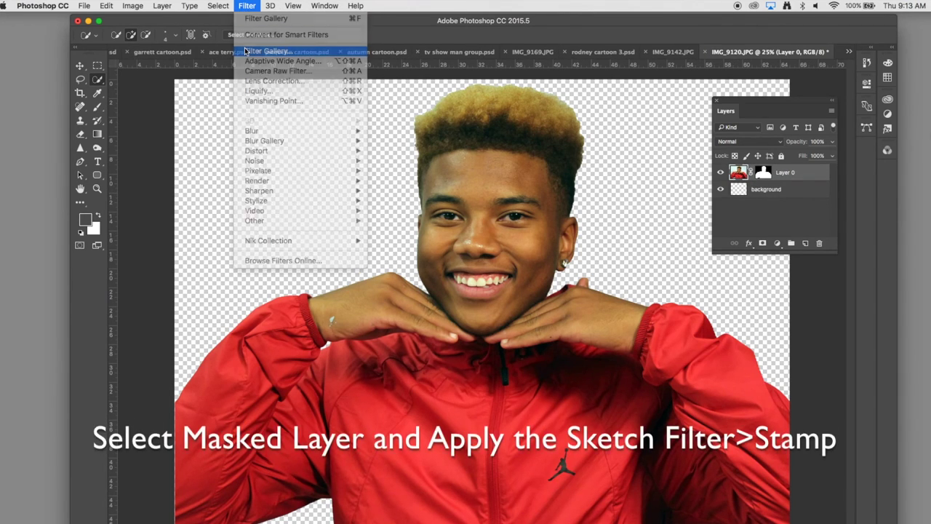
Apply the Sketch > Stamp filter with Light/Dark Balance lowered to about 12 and Smoothness 1.
{"action": "left_click", "coordinate": [246, 51]}
{"action": "left_click_drag", "start_coordinate": [154, 64], "coordinate": [224, 107]}
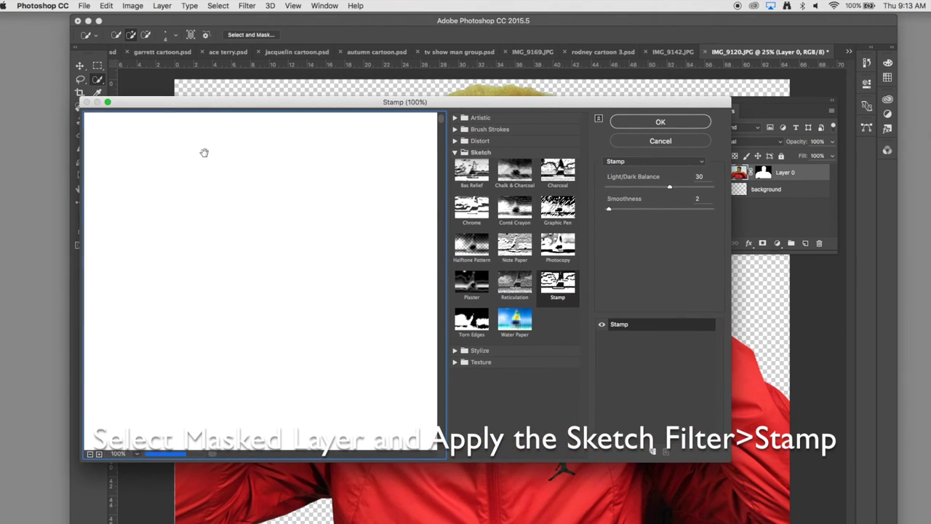
{"action": "left_click", "coordinate": [90, 454]}
{"action": "left_click", "coordinate": [89, 454]}
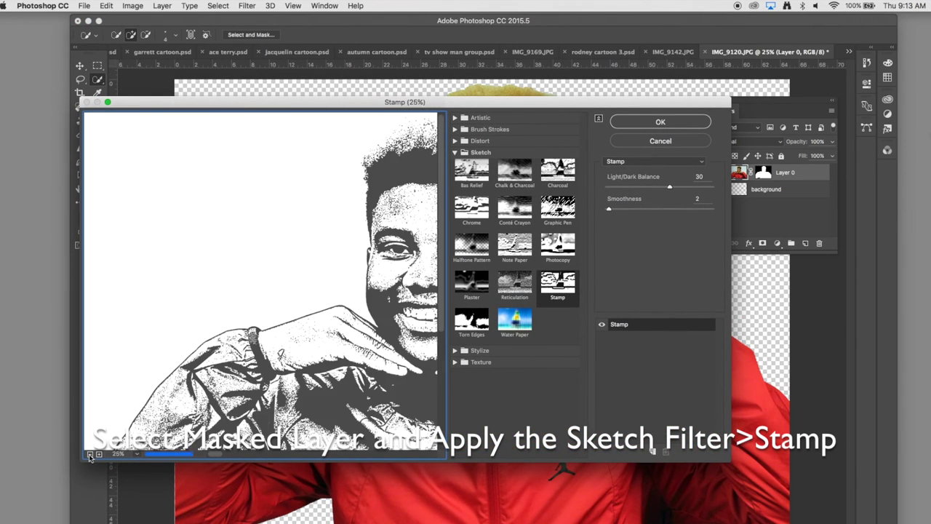
{"action": "left_click", "coordinate": [560, 280]}
{"action": "left_click_drag", "start_coordinate": [670, 190], "coordinate": [666, 191]}
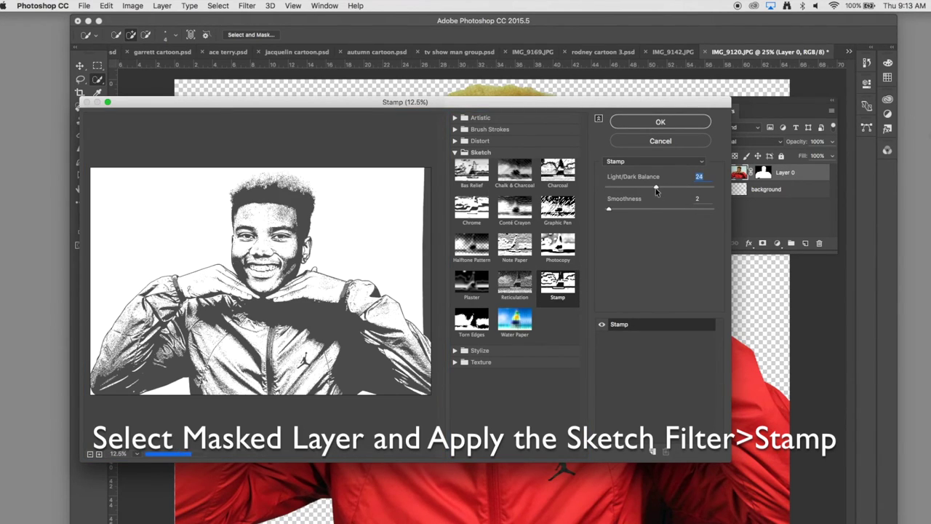
{"action": "left_click_drag", "start_coordinate": [659, 191], "coordinate": [607, 211]}
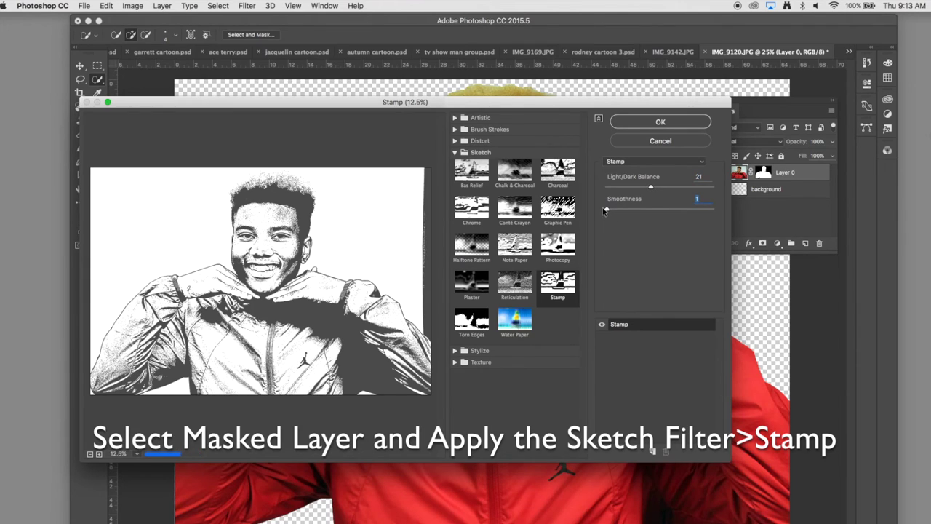
{"action": "left_click_drag", "start_coordinate": [649, 188], "coordinate": [634, 188]}
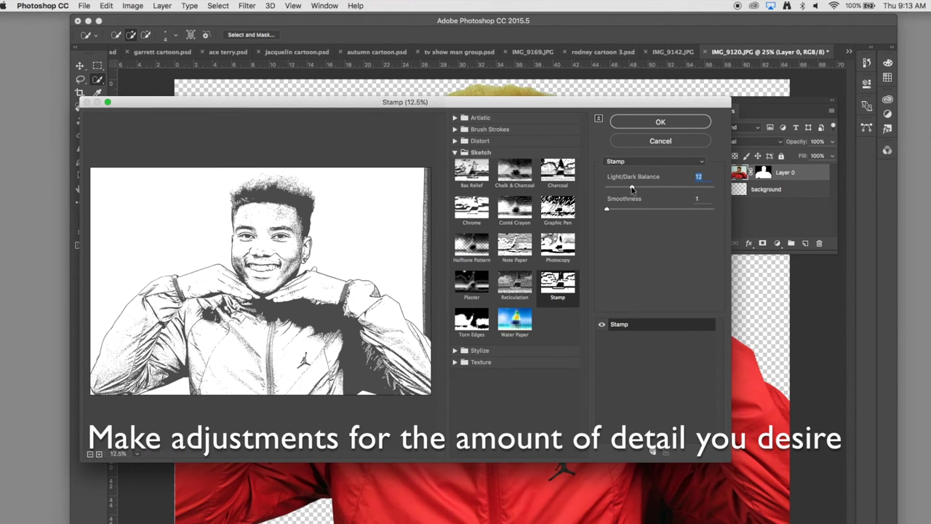
{"action": "left_click", "coordinate": [653, 121]}
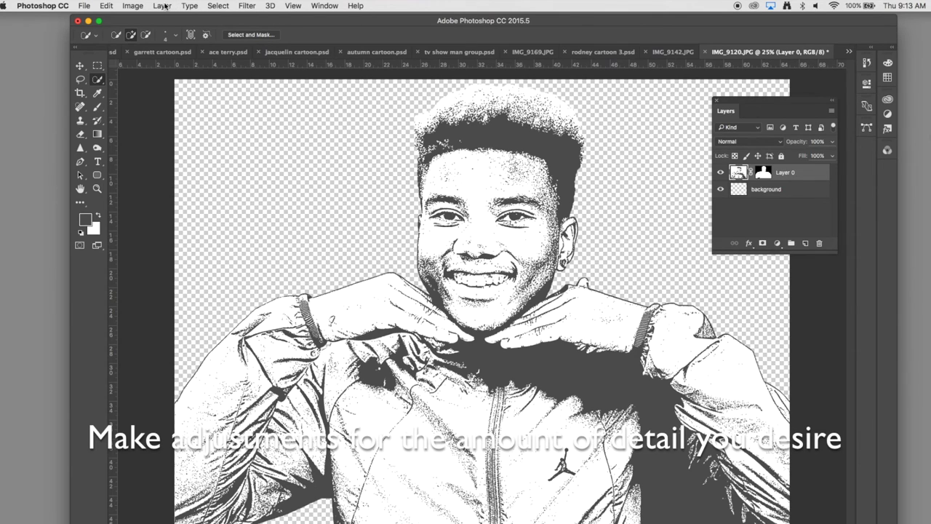
Apply Levels at input 85, 1.77 and 141 to turn the sketch's grays solid black.
{"action": "left_click", "coordinate": [132, 6]}
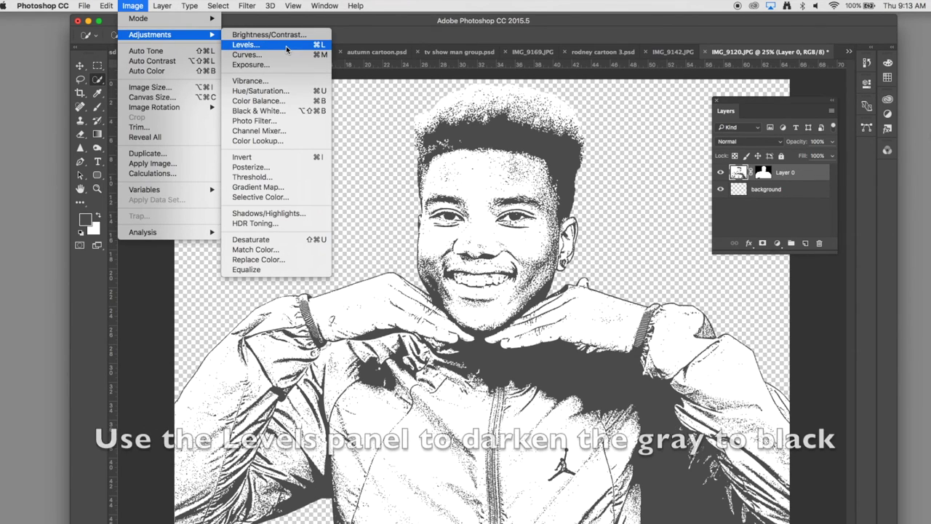
{"action": "left_click", "coordinate": [286, 45]}
{"action": "left_click_drag", "start_coordinate": [476, 108], "coordinate": [227, 107]}
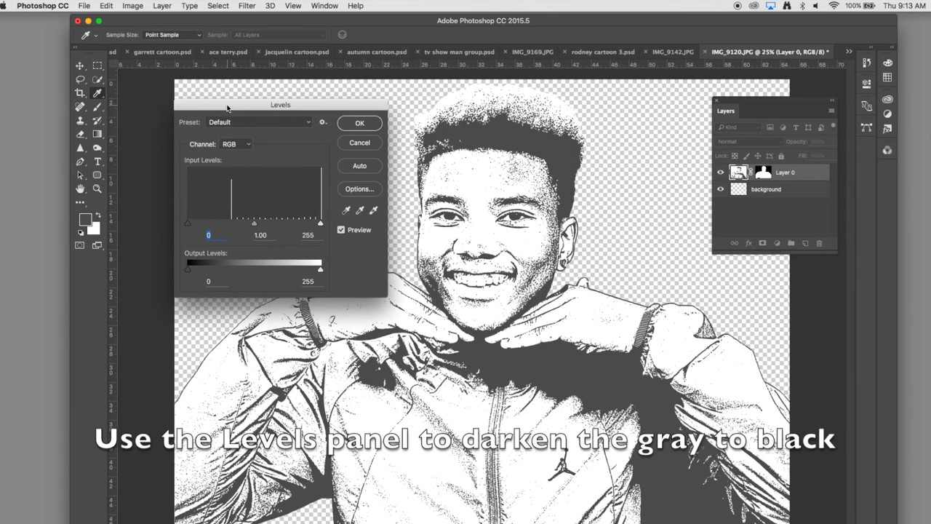
{"action": "left_click_drag", "start_coordinate": [190, 224], "coordinate": [256, 226]}
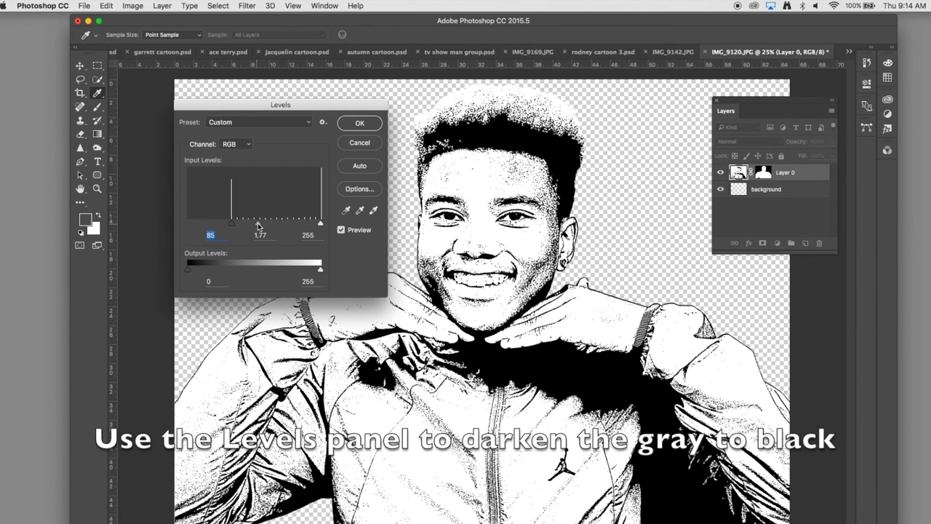
{"action": "left_click_drag", "start_coordinate": [321, 223], "coordinate": [248, 226]}
{"action": "left_click", "coordinate": [361, 123]}
Make the background layer active and choose the Gradient tool.
{"action": "key", "text": "w"}
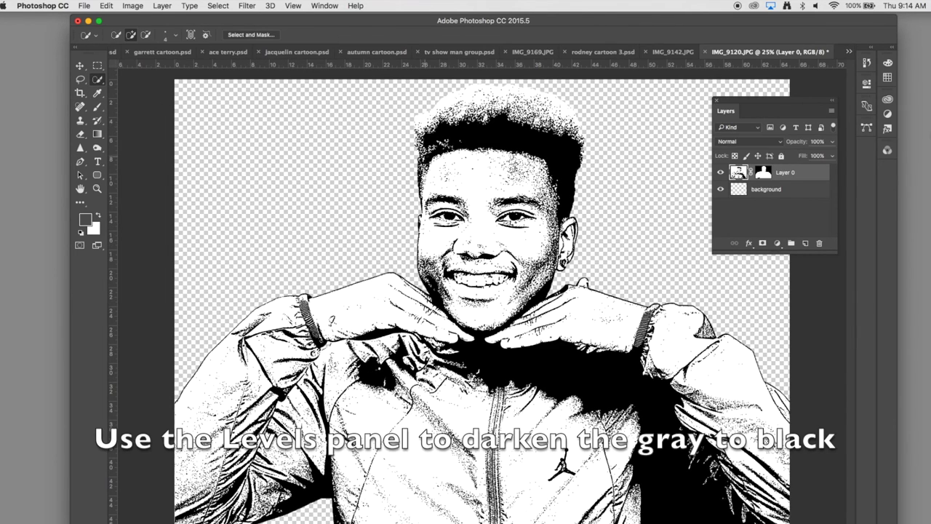
{"action": "left_click", "coordinate": [753, 190]}
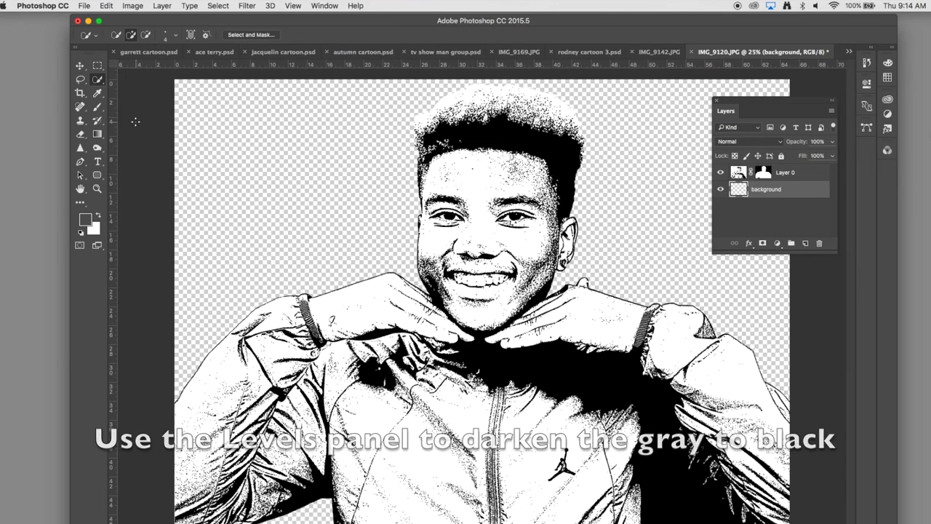
{"action": "left_click", "coordinate": [97, 135]}
Append the Pastels gradient set to the gradient presets.
{"action": "left_click", "coordinate": [144, 133]}
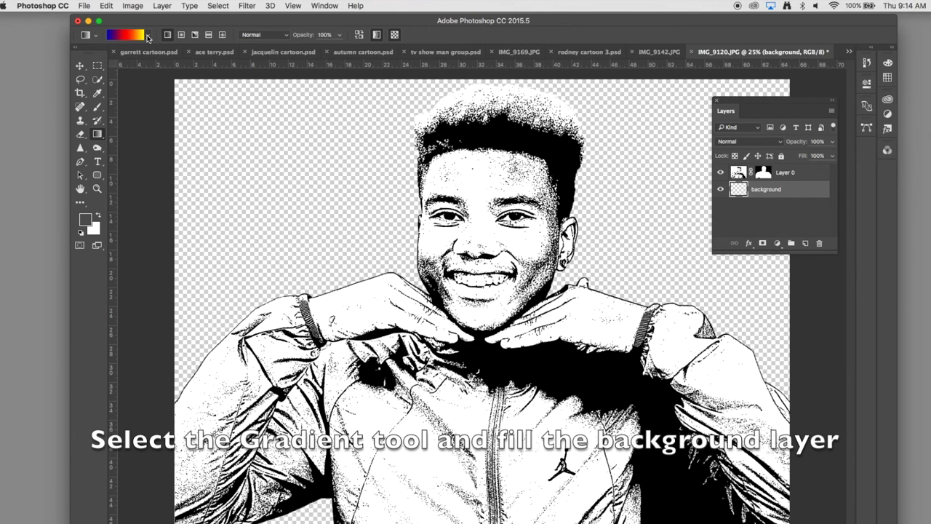
{"action": "left_click", "coordinate": [148, 34]}
{"action": "left_click", "coordinate": [231, 53]}
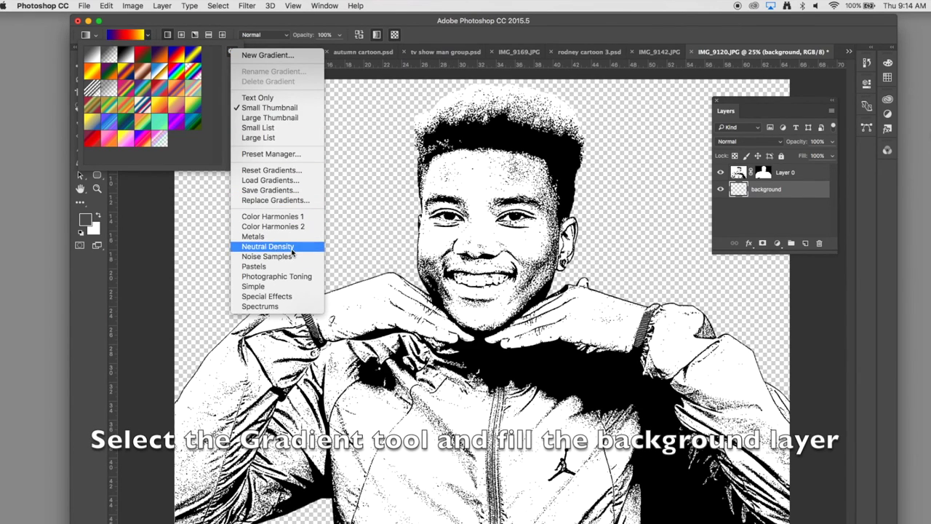
{"action": "left_click", "coordinate": [294, 269]}
{"action": "left_click", "coordinate": [465, 199]}
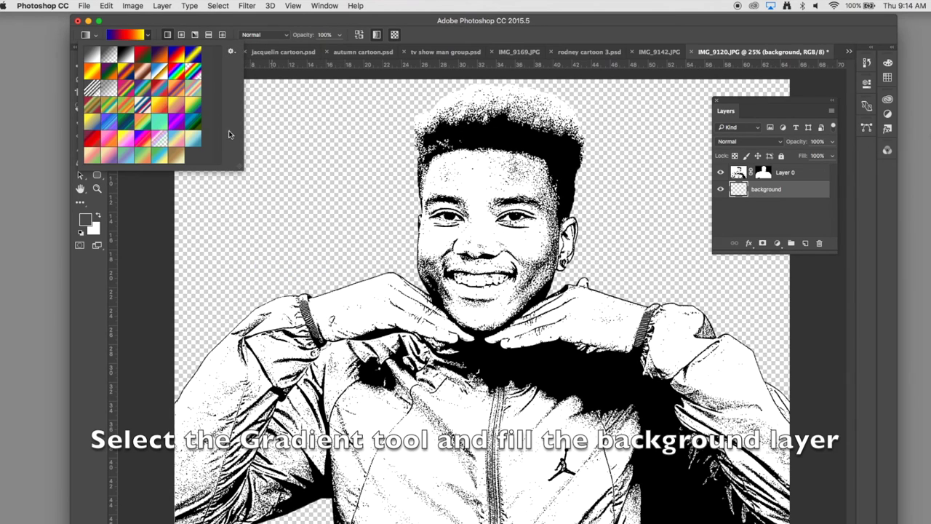
Fill the background layer with a diagonal pale-yellow-to-blue pastel gradient, upper left to lower right.
{"action": "left_click", "coordinate": [188, 138]}
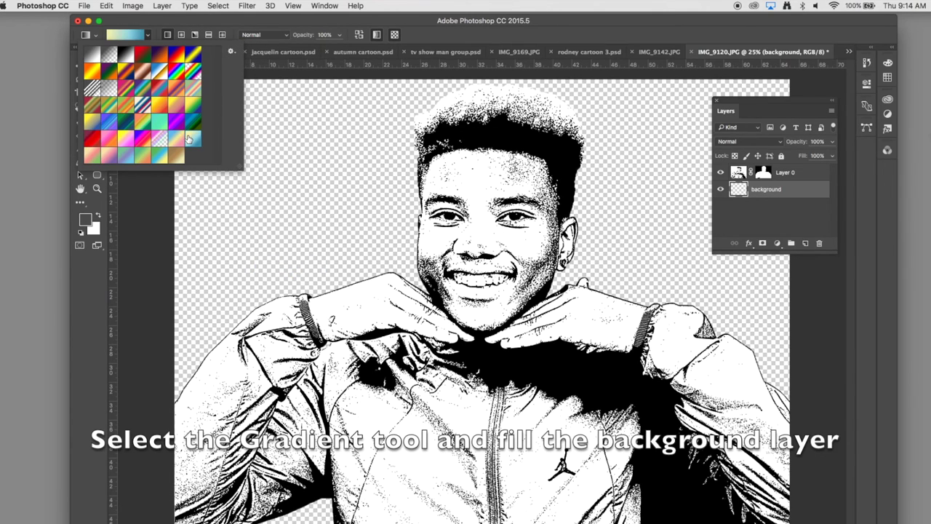
{"action": "left_click", "coordinate": [296, 26]}
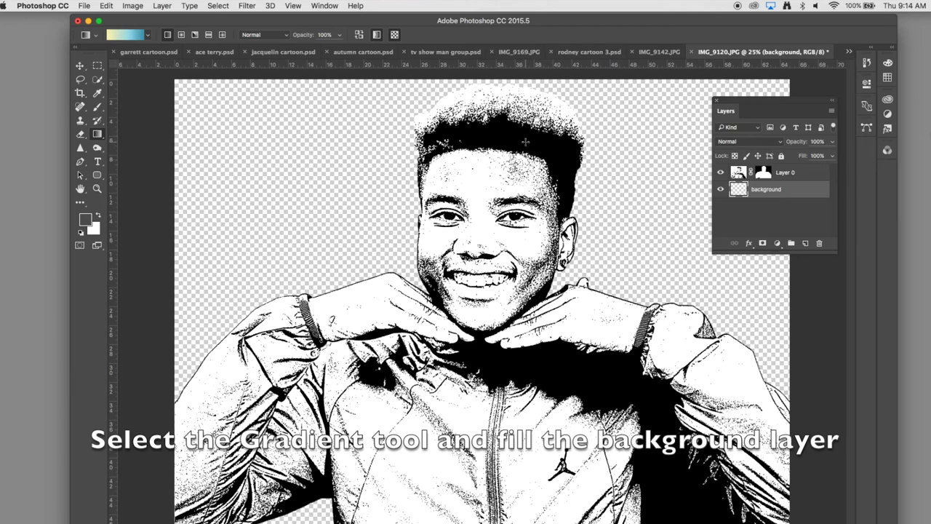
{"action": "left_click_drag", "start_coordinate": [227, 85], "coordinate": [669, 434]}
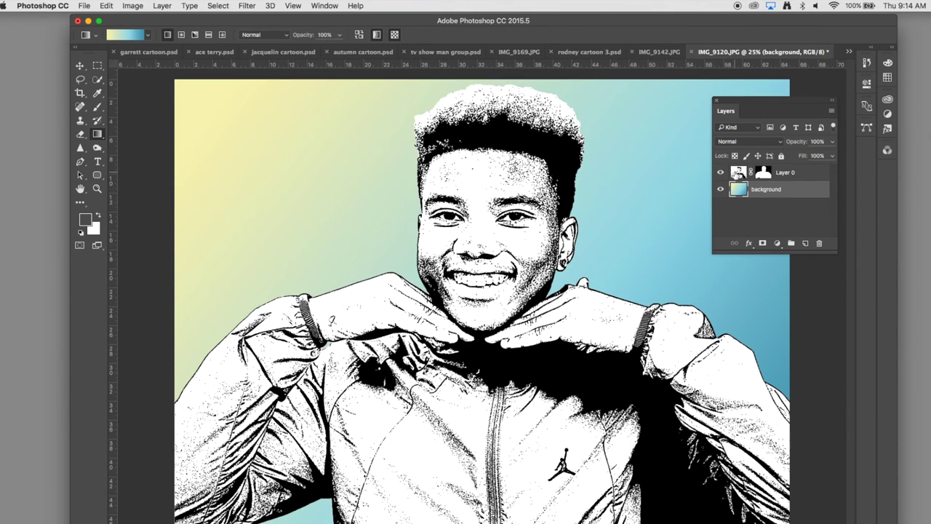
{"action": "left_click", "coordinate": [783, 173]}
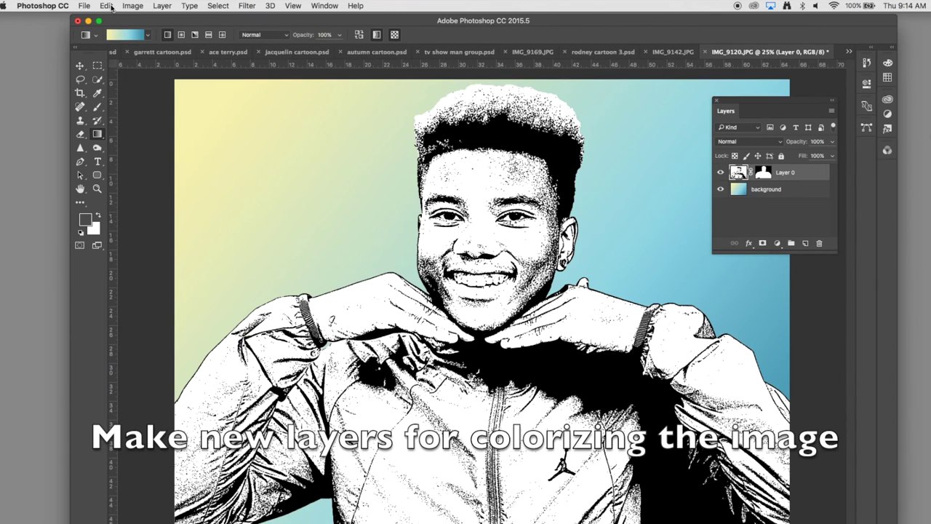
Add four empty layers named jacket, skin, hair and eyes above Layer 0, and select skin.
{"action": "left_click", "coordinate": [806, 244]}
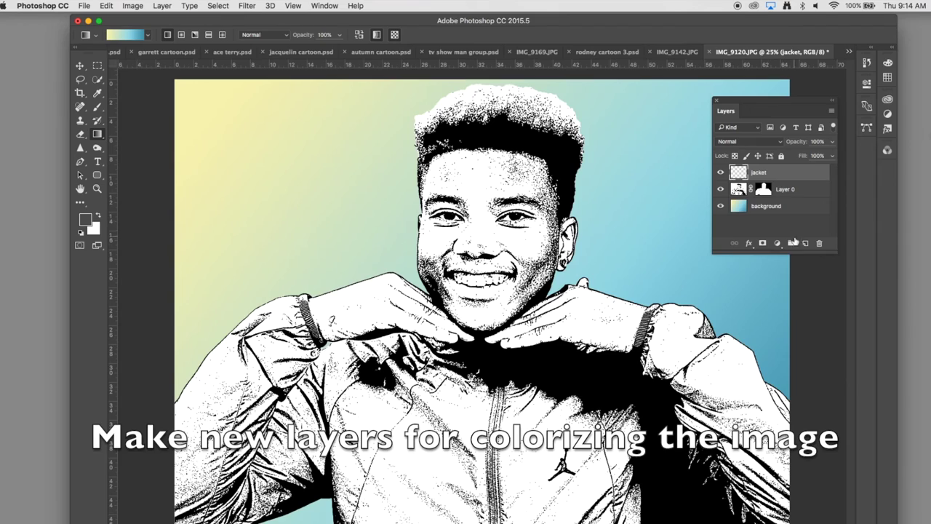
{"action": "left_click", "coordinate": [805, 243]}
{"action": "type", "text": "skin"}
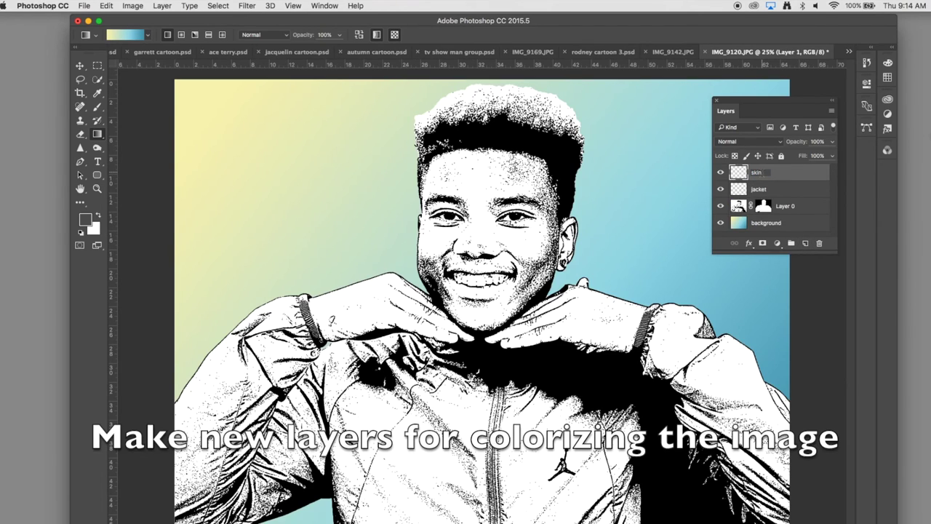
{"action": "left_click", "coordinate": [805, 245]}
{"action": "key", "text": "Return"}
{"action": "left_click", "coordinate": [805, 243]}
{"action": "type", "text": "eyes"}
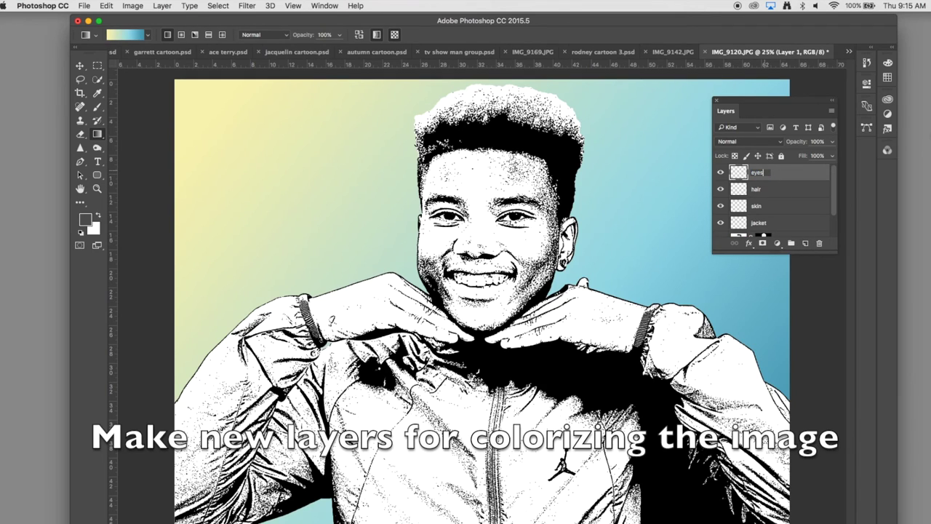
{"action": "key", "text": "Return"}
{"action": "left_click", "coordinate": [780, 218]}
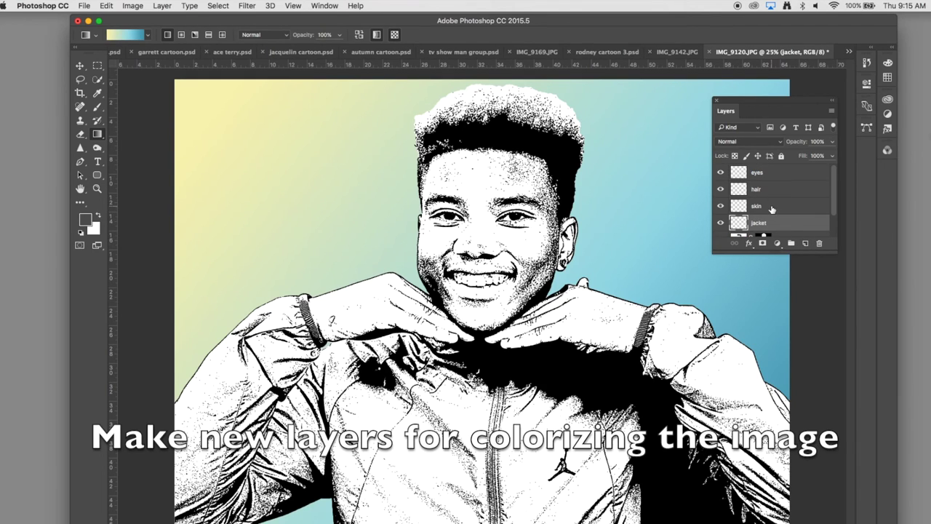
{"action": "left_click", "coordinate": [773, 209]}
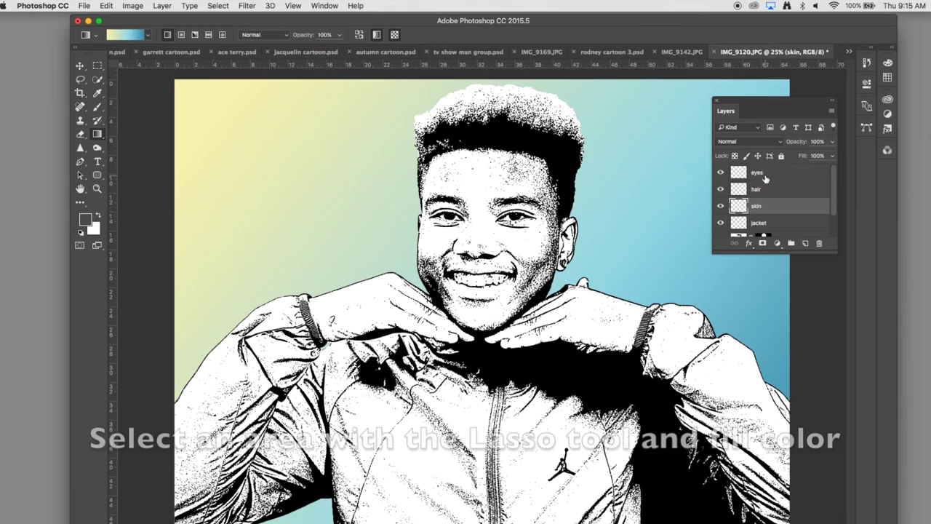
{"action": "left_click", "coordinate": [83, 79]}
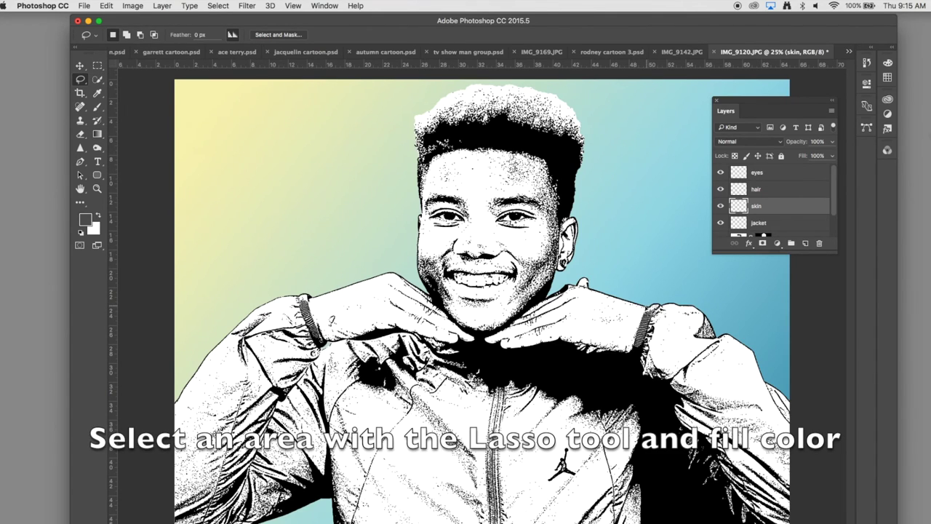
Lasso a freehand outline around the face, neck and hands on the skin layer.
{"action": "mouse_move", "coordinate": [640, 355]}
{"action": "left_mouse_down"}
{"action": "mouse_move", "coordinate": [358, 339]}
{"action": "mouse_move", "coordinate": [313, 308]}
{"action": "mouse_move", "coordinate": [400, 278]}
{"action": "left_mouse_up"}
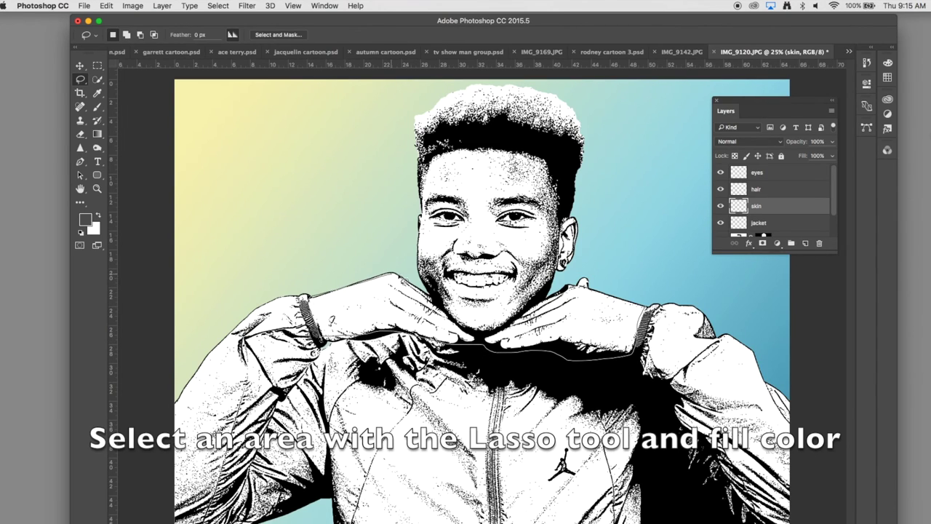
{"action": "mouse_move", "coordinate": [428, 156]}
{"action": "left_mouse_down"}
{"action": "mouse_move", "coordinate": [558, 174]}
{"action": "mouse_move", "coordinate": [564, 227]}
{"action": "left_mouse_up"}
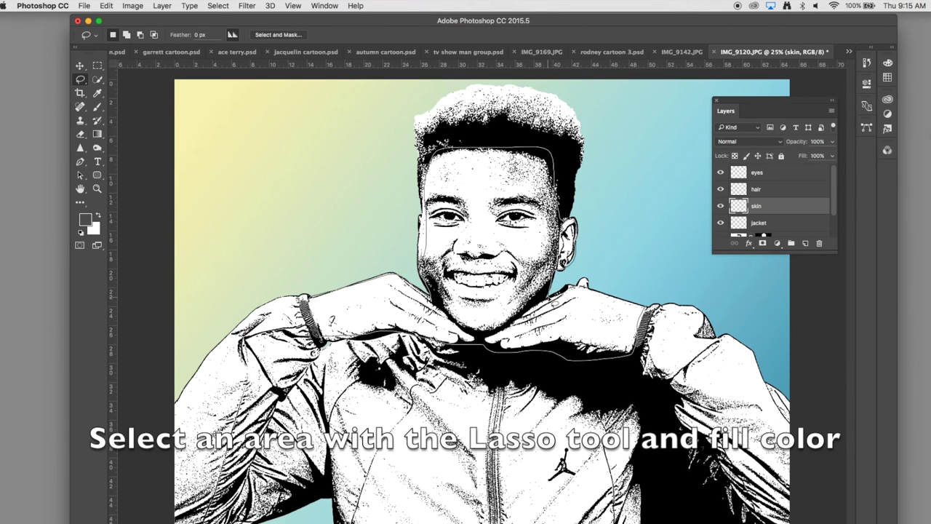
{"action": "left_click_drag", "start_coordinate": [646, 307], "coordinate": [655, 313]}
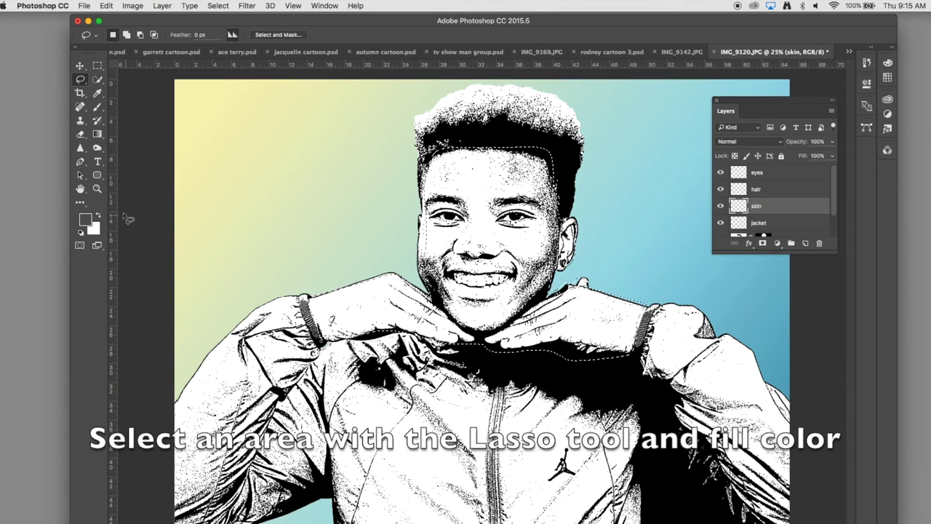
Load the PANTONE solid coated swatch library and pick a tan orange as foreground colour.
{"action": "left_click", "coordinate": [888, 77]}
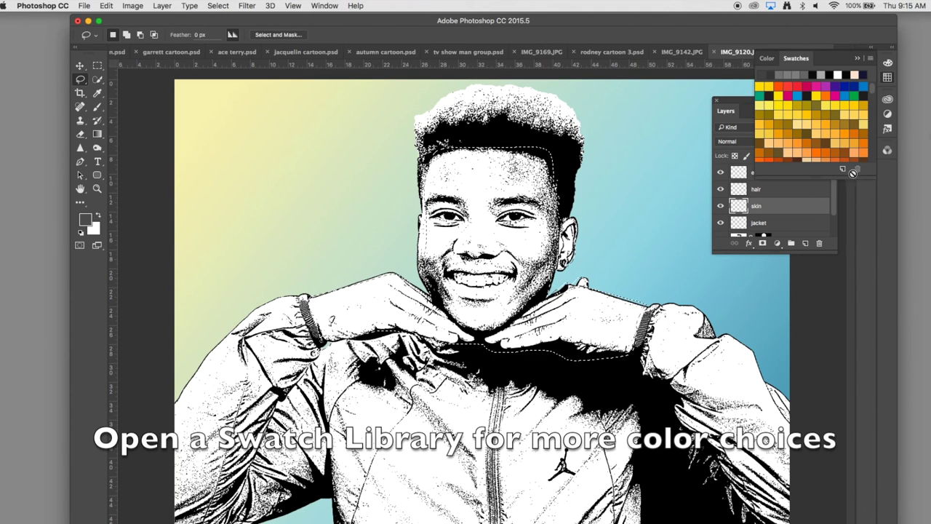
{"action": "left_click_drag", "start_coordinate": [861, 180], "coordinate": [861, 439]}
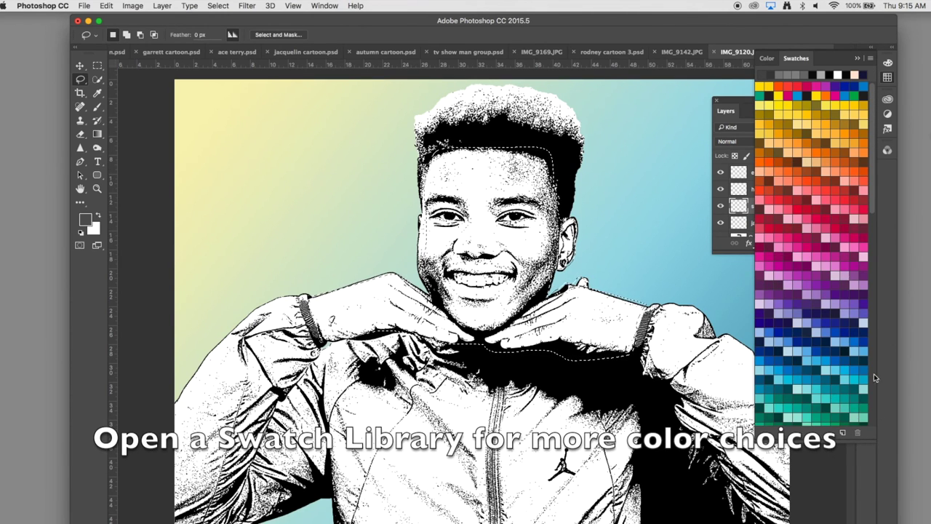
{"action": "left_click", "coordinate": [871, 59]}
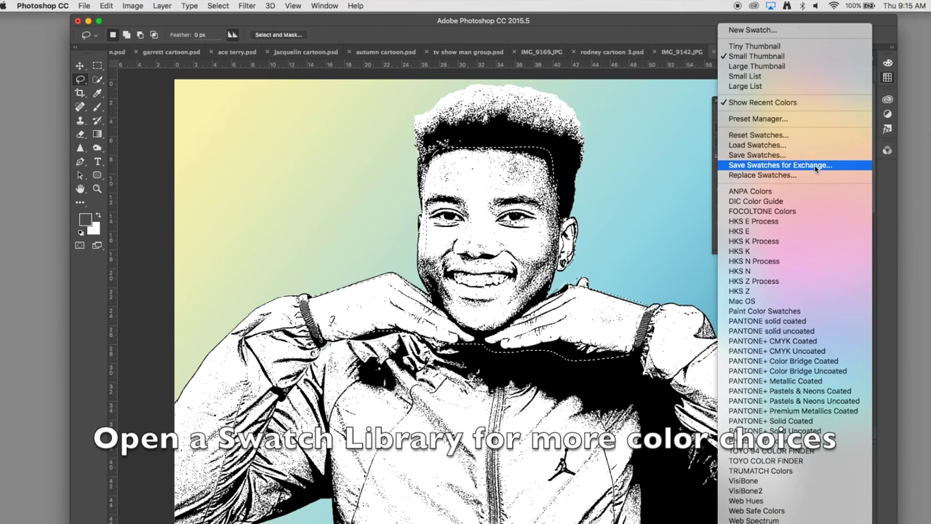
{"action": "left_click", "coordinate": [767, 321]}
{"action": "left_click", "coordinate": [582, 195]}
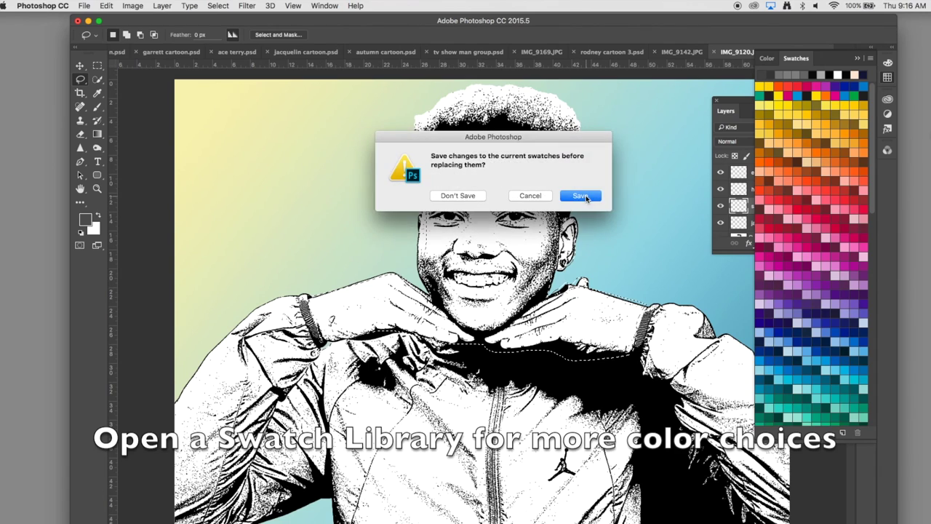
{"action": "left_click", "coordinate": [582, 196]}
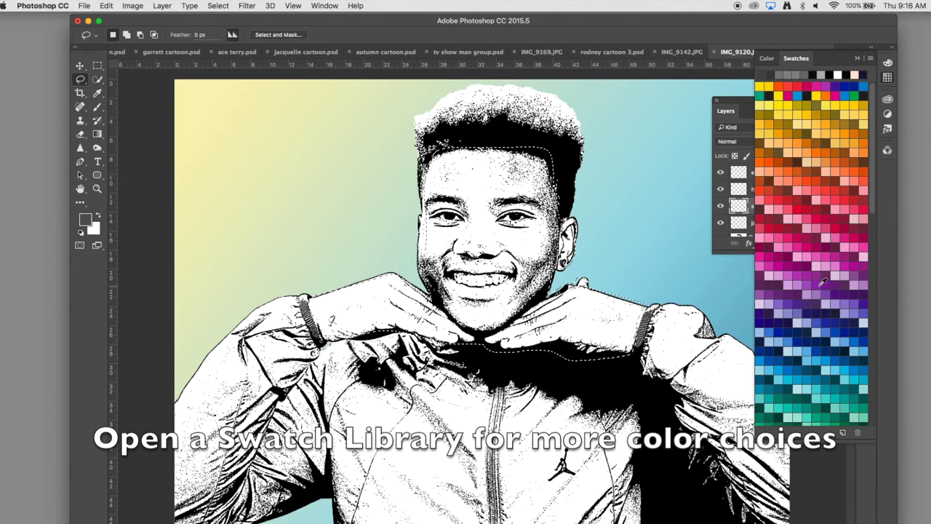
{"action": "left_click", "coordinate": [792, 109]}
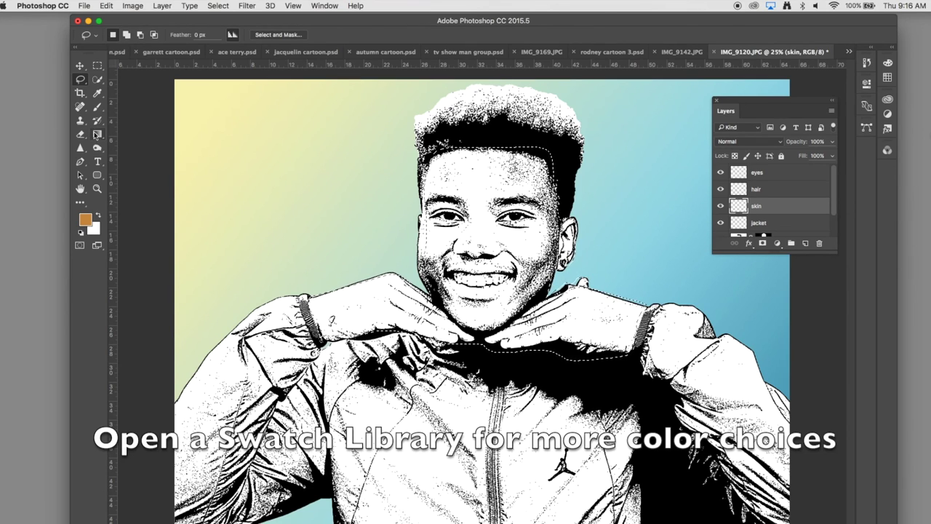
Paint-bucket fill the selected face, neck and hands with tan, then deselect.
{"action": "right_click", "coordinate": [98, 134]}
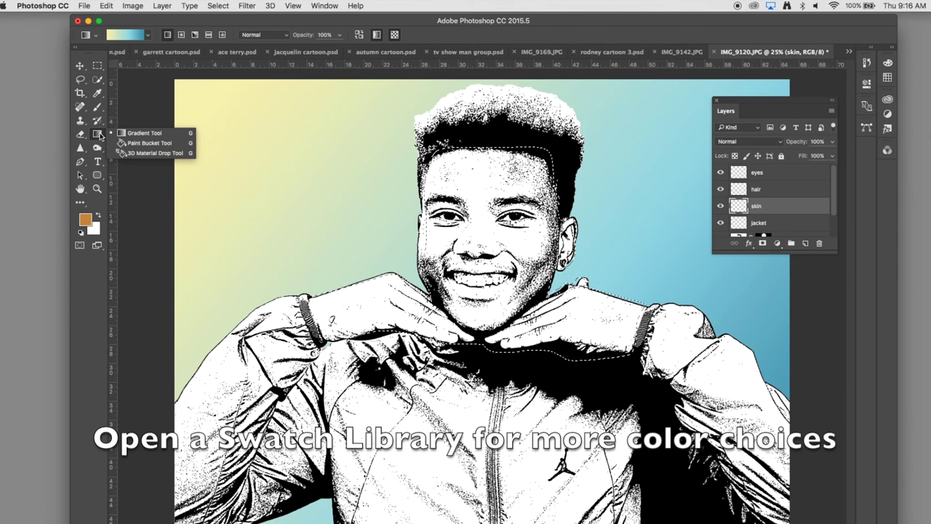
{"action": "left_click", "coordinate": [145, 144]}
{"action": "left_click", "coordinate": [473, 181]}
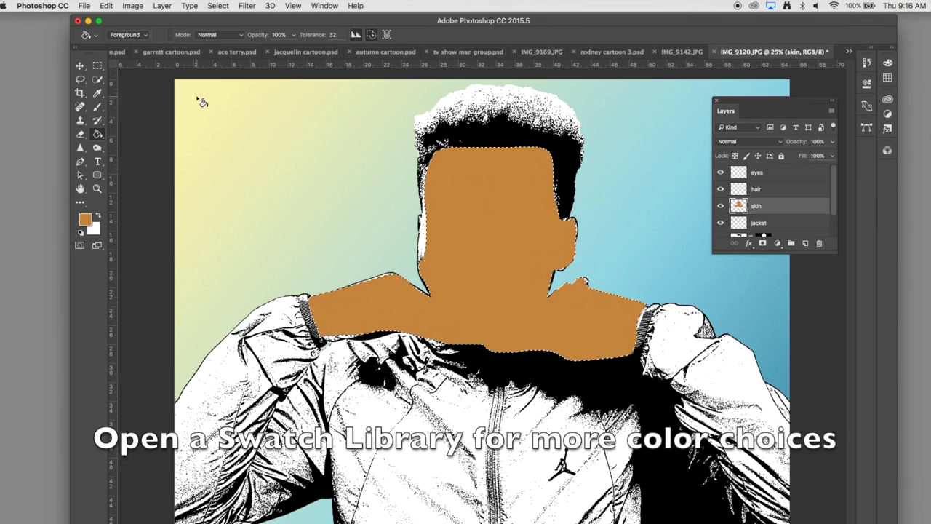
{"action": "left_click", "coordinate": [162, 6]}
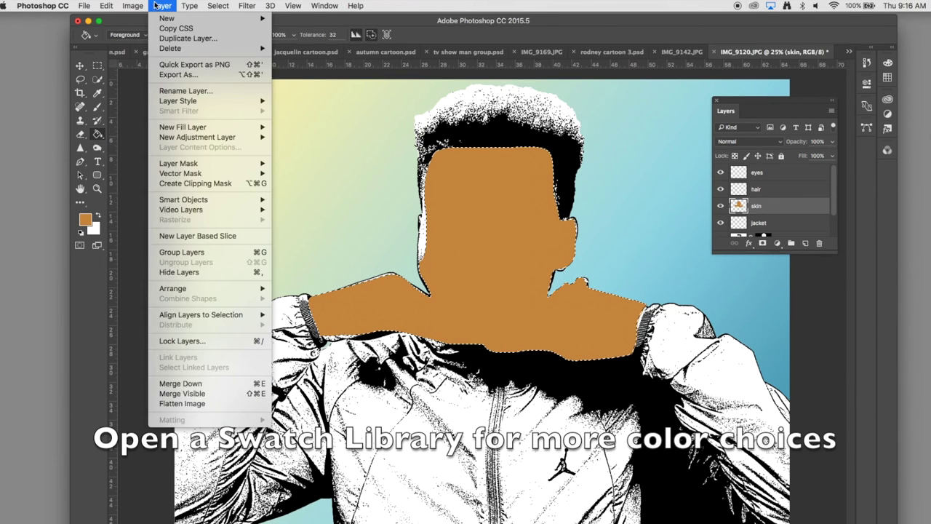
{"action": "left_click", "coordinate": [229, 29]}
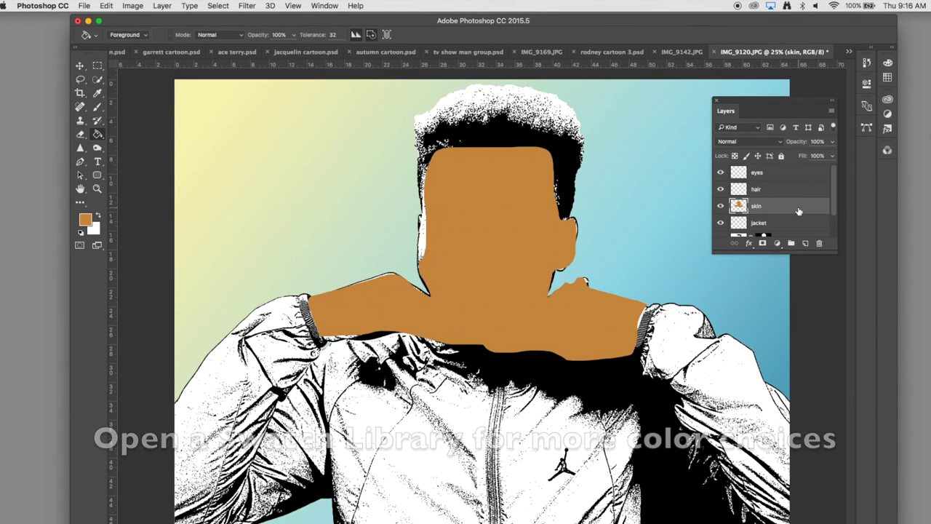
Change the skin layer's blend mode from Normal to Multiply.
{"action": "left_click", "coordinate": [758, 143]}
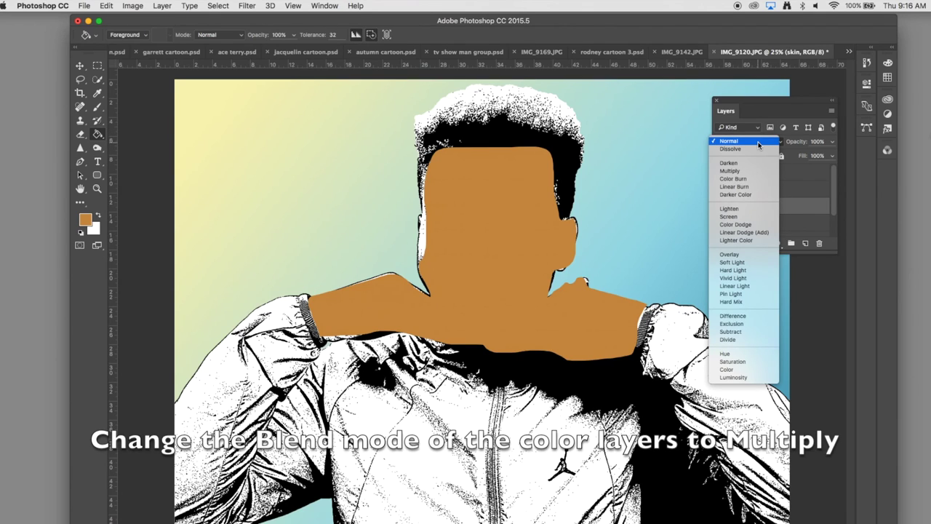
{"action": "left_click", "coordinate": [755, 171]}
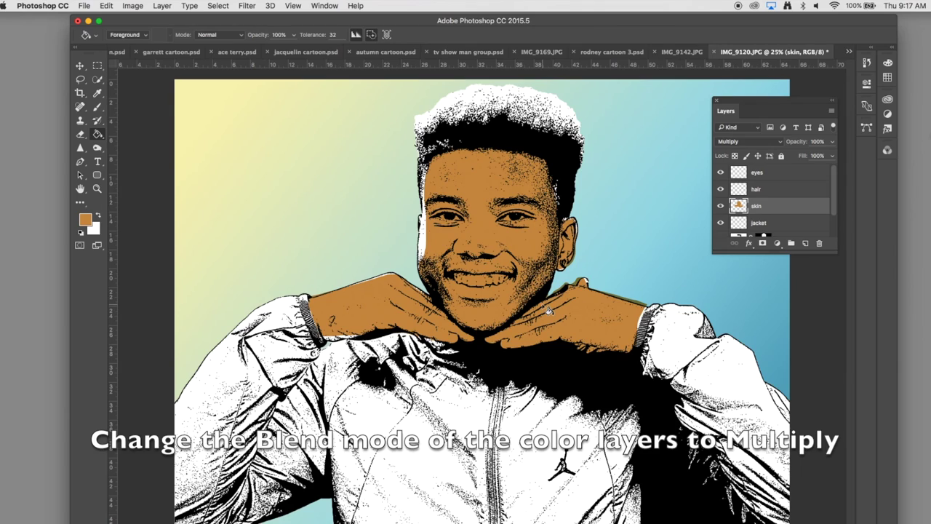
{"action": "left_click", "coordinate": [97, 107]}
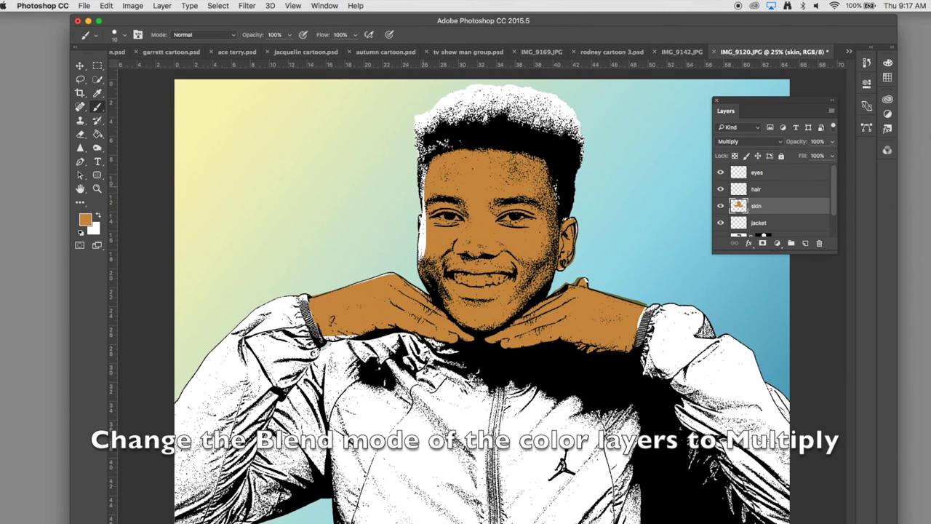
Zoom in and fix the face edge: fill the white strip and erase excess orange.
{"action": "scroll", "coordinate": [424, 218], "scroll_direction": "up", "scroll_amount": 1}
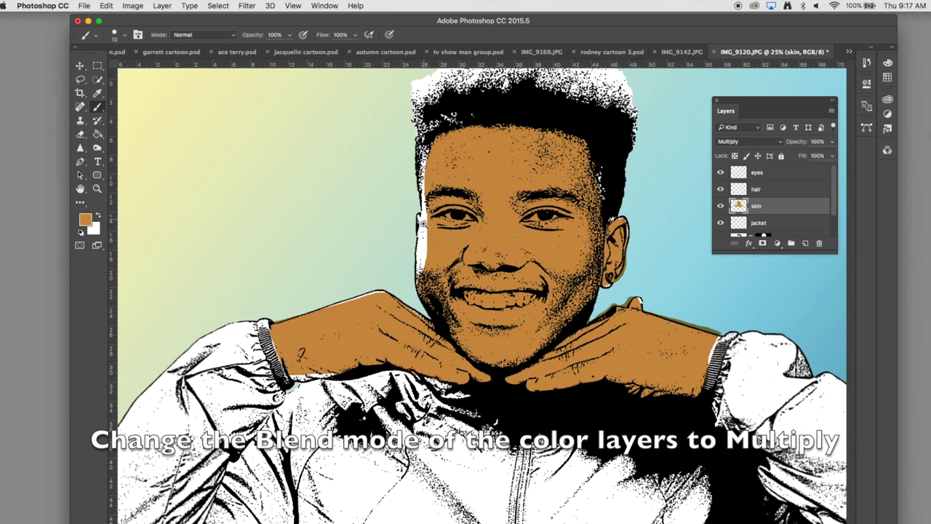
{"action": "scroll", "coordinate": [425, 218], "scroll_direction": "up", "scroll_amount": 2}
{"action": "scroll", "coordinate": [432, 234], "scroll_direction": "up", "scroll_amount": 1}
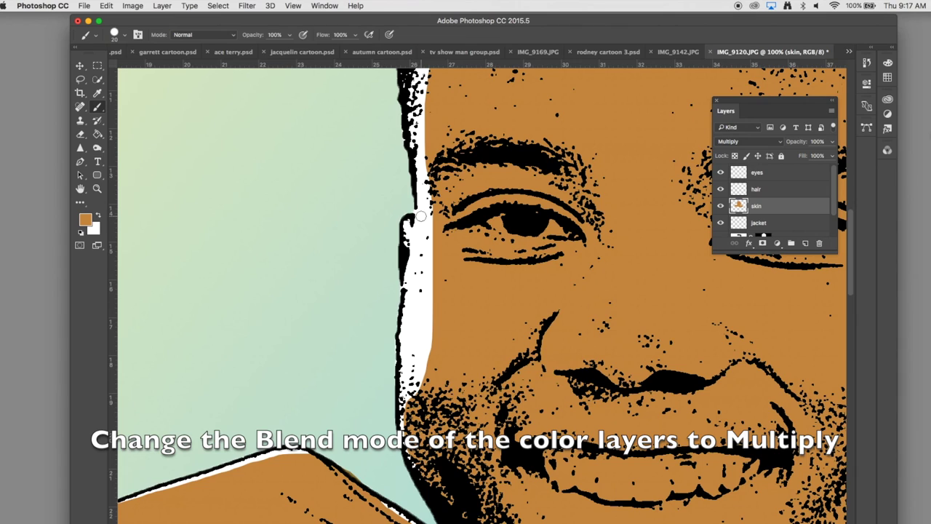
{"action": "mouse_move", "coordinate": [419, 220]}
{"action": "left_mouse_down"}
{"action": "mouse_move", "coordinate": [401, 238]}
{"action": "mouse_move", "coordinate": [419, 95]}
{"action": "left_mouse_up"}
{"action": "scroll", "coordinate": [415, 182], "scroll_direction": "up", "scroll_amount": 3}
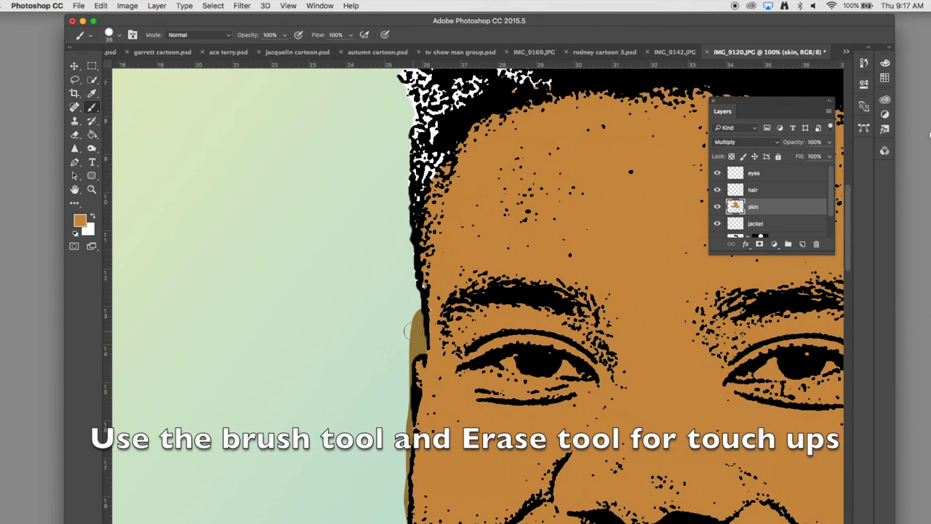
{"action": "right_click", "coordinate": [74, 135]}
{"action": "left_click", "coordinate": [109, 134]}
{"action": "left_click_drag", "start_coordinate": [418, 304], "coordinate": [403, 519]}
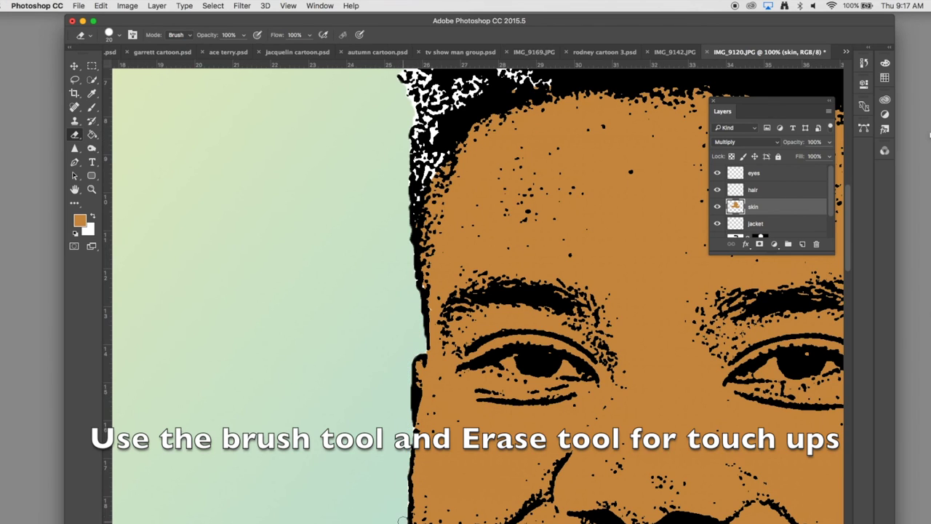
Fill white gaps along the shoulder and sleeve cuff, and erase the orange strip above the arm.
{"action": "scroll", "coordinate": [505, 431], "scroll_direction": "down", "scroll_amount": 6}
{"action": "scroll", "coordinate": [505, 431], "scroll_direction": "left", "scroll_amount": 3}
{"action": "key", "text": "b"}
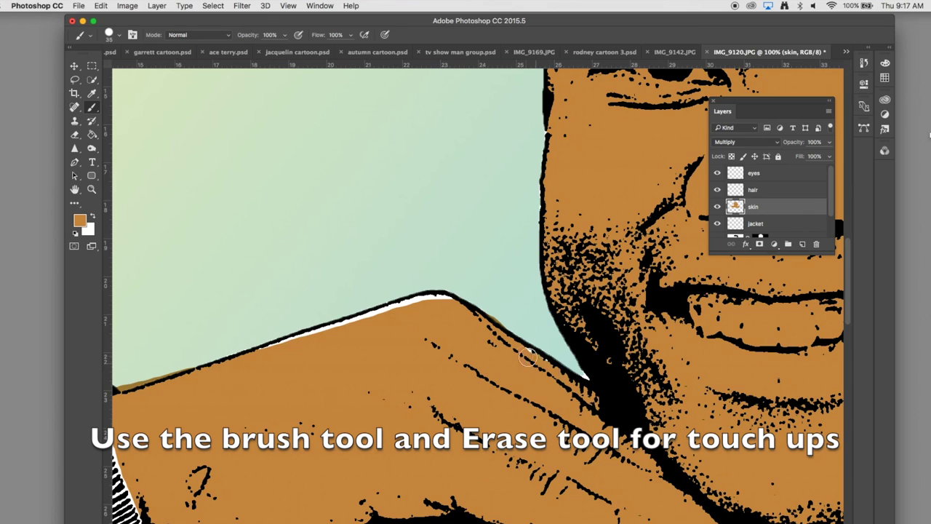
{"action": "left_click_drag", "start_coordinate": [428, 304], "coordinate": [263, 347]}
{"action": "scroll", "coordinate": [291, 393], "scroll_direction": "down", "scroll_amount": 3}
{"action": "scroll", "coordinate": [291, 393], "scroll_direction": "left", "scroll_amount": 5}
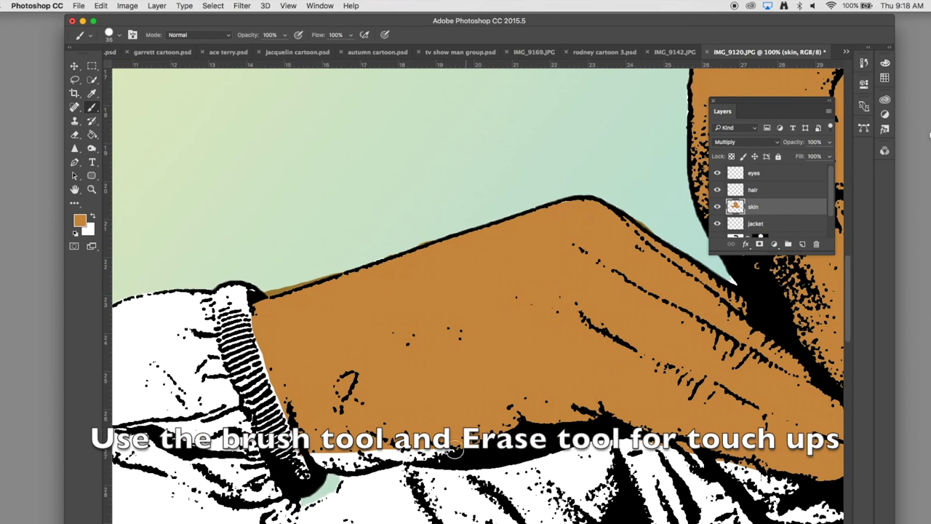
{"action": "key", "text": "e"}
{"action": "left_click_drag", "start_coordinate": [264, 289], "coordinate": [348, 273]}
{"action": "key", "text": "b"}
{"action": "left_click_drag", "start_coordinate": [278, 373], "coordinate": [294, 433]}
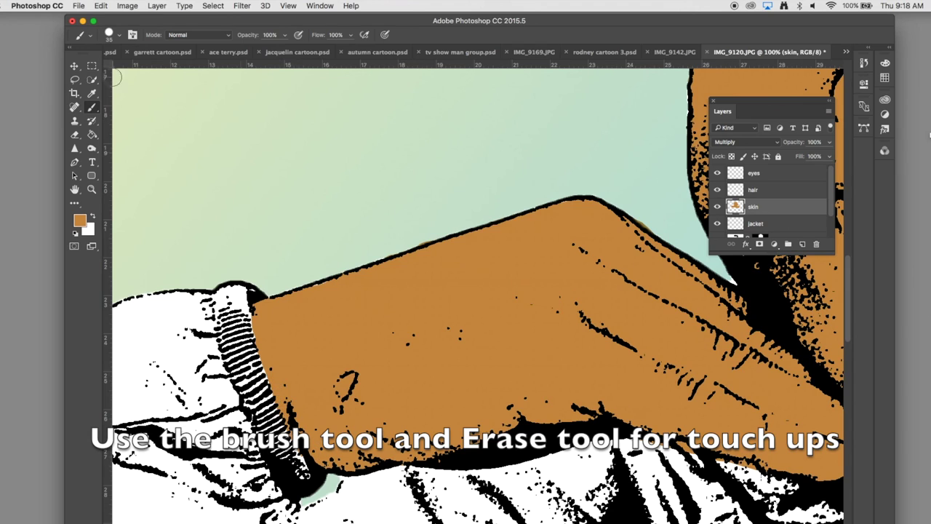
Erase orange spill on the right shoulder and behind the ear, and fill the ear's white fringe.
{"action": "key", "text": "e"}
{"action": "scroll", "coordinate": [294, 422], "scroll_direction": "right", "scroll_amount": 8}
{"action": "scroll", "coordinate": [294, 422], "scroll_direction": "up", "scroll_amount": 2}
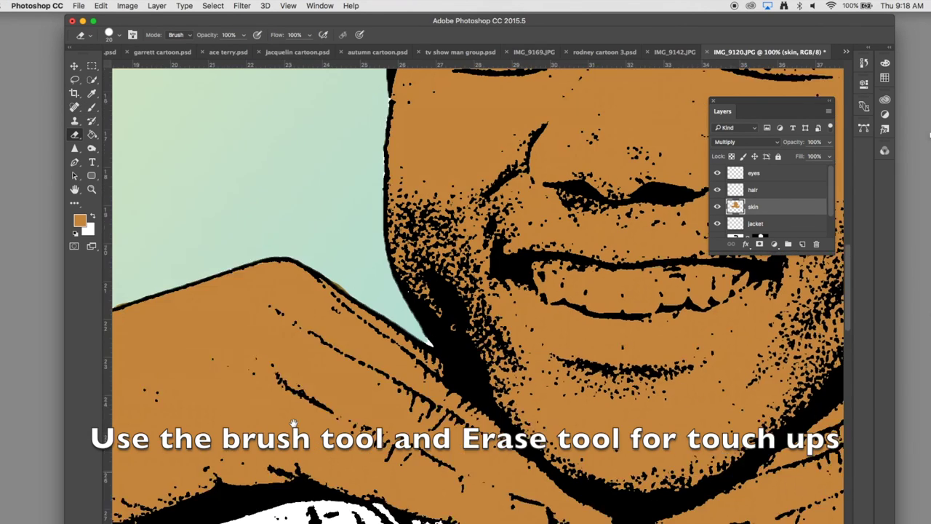
{"action": "scroll", "coordinate": [294, 423], "scroll_direction": "right", "scroll_amount": 5}
{"action": "scroll", "coordinate": [294, 423], "scroll_direction": "right", "scroll_amount": 5}
{"action": "scroll", "coordinate": [294, 423], "scroll_direction": "up", "scroll_amount": 2}
{"action": "mouse_move", "coordinate": [688, 334]}
{"action": "left_mouse_down"}
{"action": "mouse_move", "coordinate": [604, 359]}
{"action": "mouse_move", "coordinate": [540, 409]}
{"action": "mouse_move", "coordinate": [652, 350]}
{"action": "left_mouse_up"}
{"action": "left_click_drag", "start_coordinate": [656, 195], "coordinate": [624, 282]}
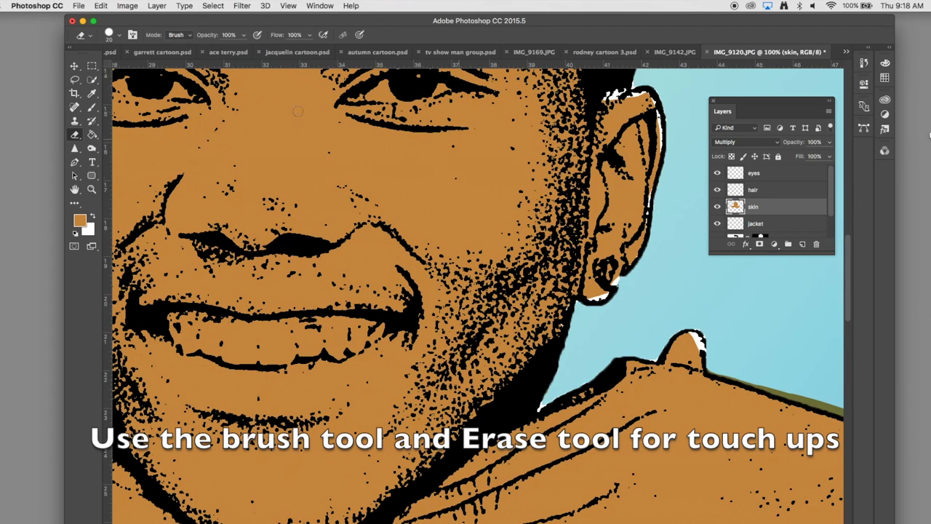
{"action": "key", "text": "b"}
{"action": "mouse_move", "coordinate": [611, 95]}
{"action": "left_mouse_down"}
{"action": "mouse_move", "coordinate": [651, 109]}
{"action": "mouse_move", "coordinate": [650, 182]}
{"action": "mouse_move", "coordinate": [591, 291]}
{"action": "left_mouse_up"}
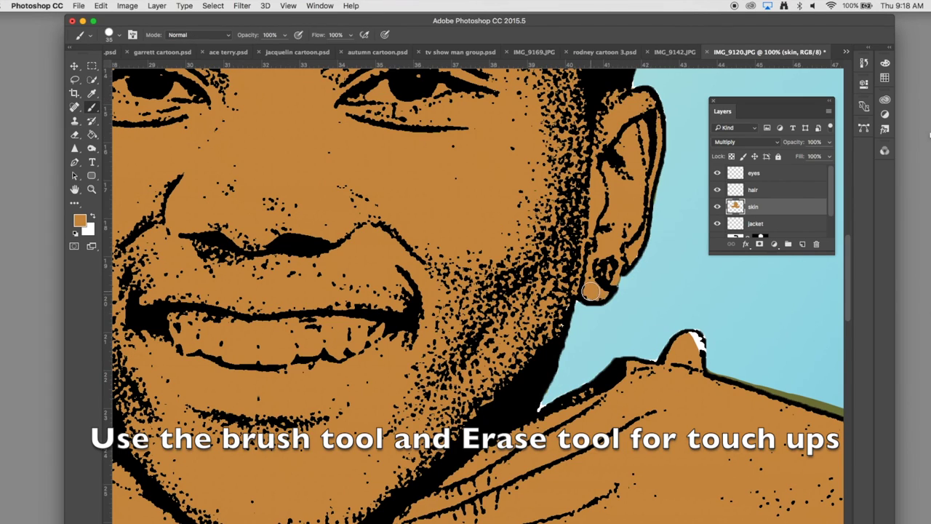
Erase the orange from the whites of both eyes.
{"action": "scroll", "coordinate": [608, 391], "scroll_direction": "left", "scroll_amount": 3}
{"action": "scroll", "coordinate": [608, 391], "scroll_direction": "up", "scroll_amount": 2}
{"action": "key", "text": "e"}
{"action": "left_click_drag", "start_coordinate": [222, 158], "coordinate": [237, 165]}
{"action": "left_click_drag", "start_coordinate": [275, 169], "coordinate": [298, 172]}
{"action": "left_click", "coordinate": [286, 163]}
{"action": "left_click_drag", "start_coordinate": [453, 179], "coordinate": [562, 161]}
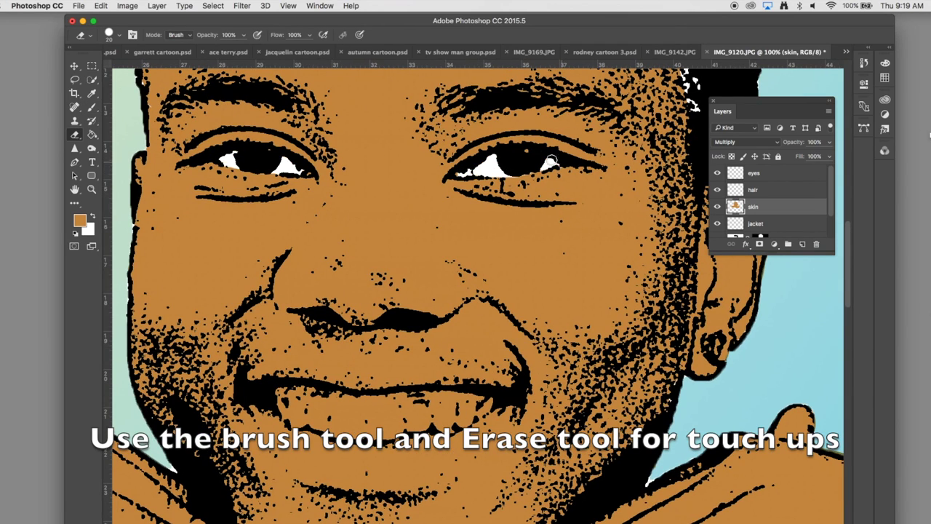
Clear the orange from the teeth using the eraser and a deleted lasso selection.
{"action": "mouse_move", "coordinate": [478, 402]}
{"action": "left_mouse_down"}
{"action": "mouse_move", "coordinate": [344, 402]}
{"action": "mouse_move", "coordinate": [291, 425]}
{"action": "left_mouse_up"}
{"action": "left_click", "coordinate": [74, 79]}
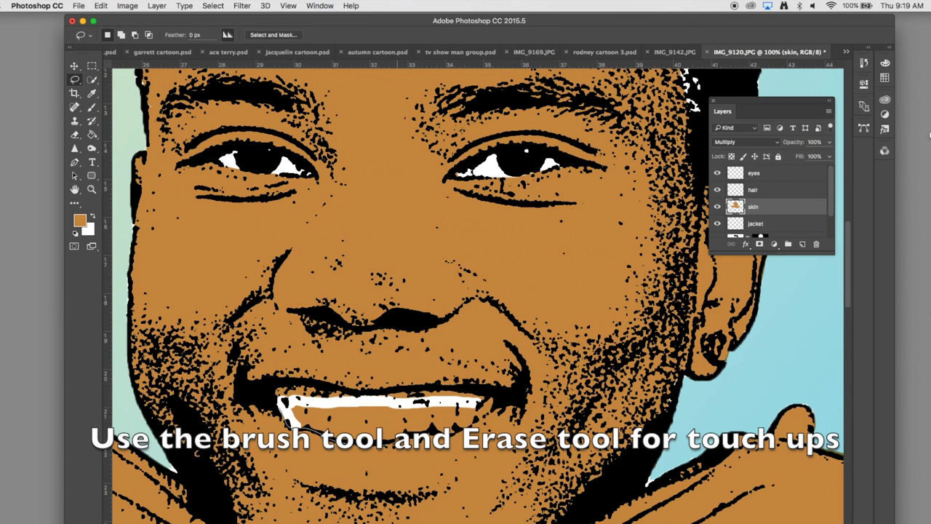
{"action": "left_click_drag", "start_coordinate": [492, 406], "coordinate": [419, 424]}
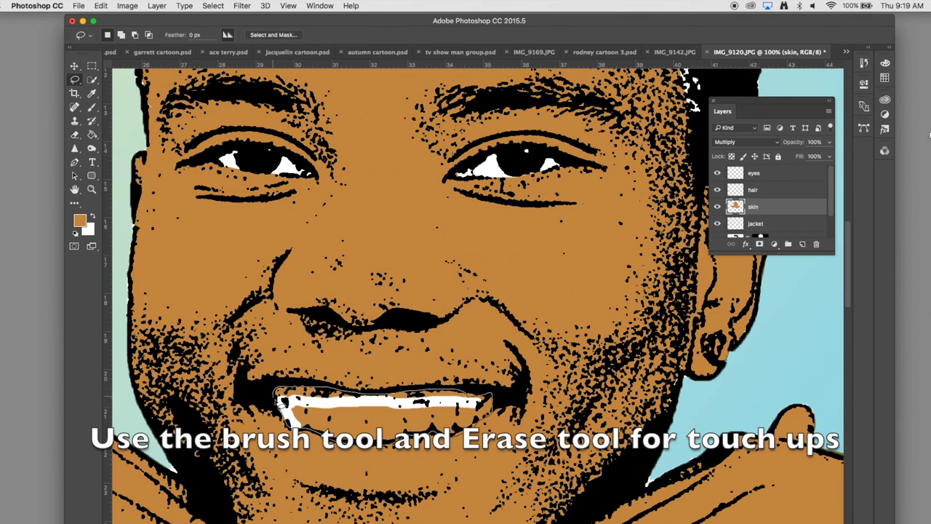
{"action": "key", "text": "Delete"}
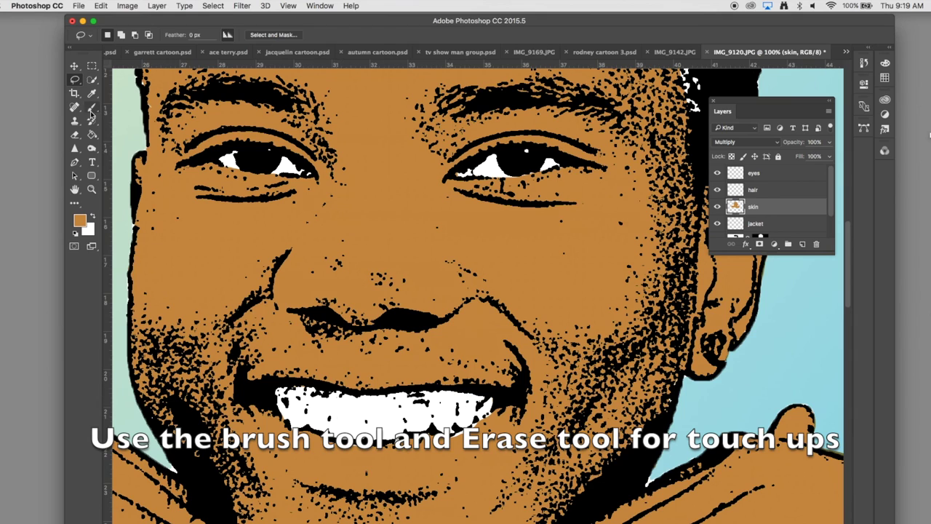